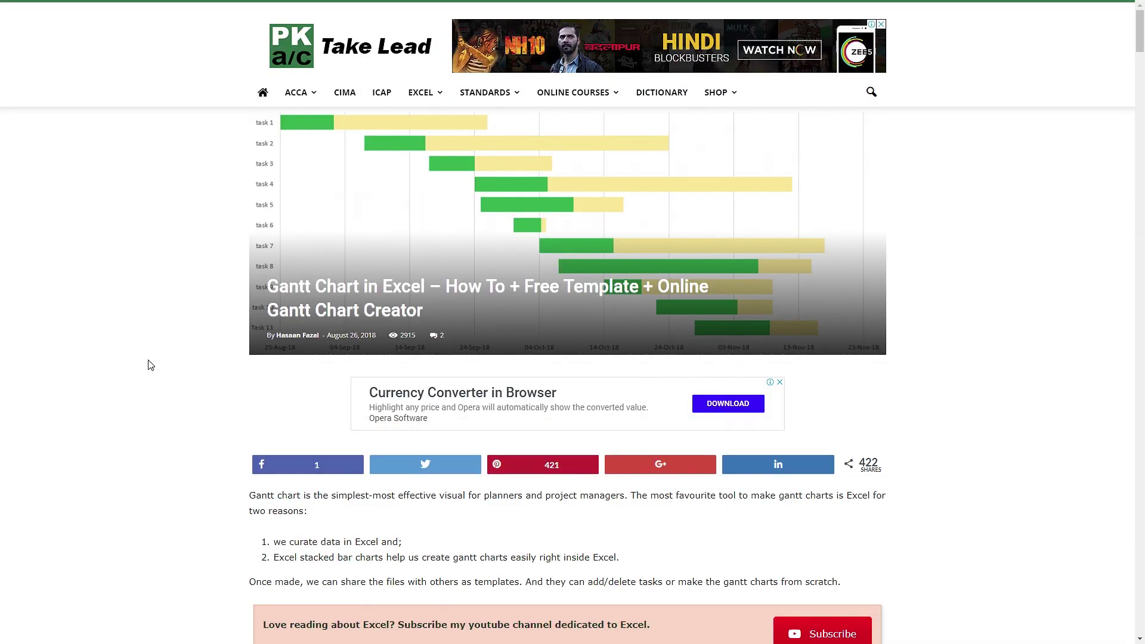
Step: Scroll down the pakaccountants.com Gantt chart article
scroll(149, 366, "down", 10)
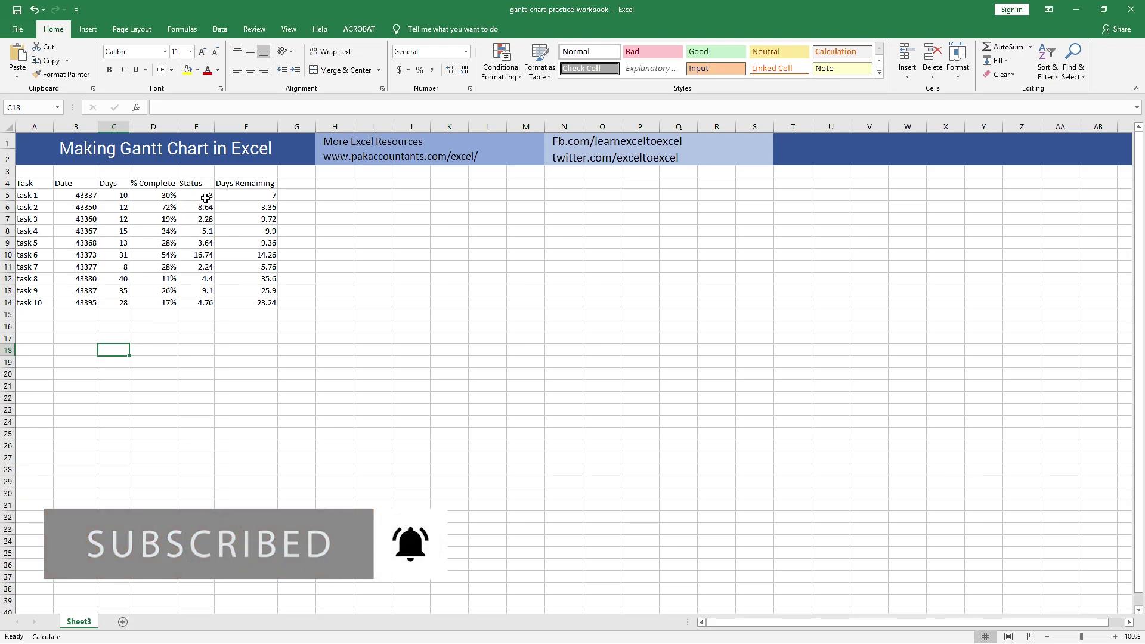
left_click(205, 197)
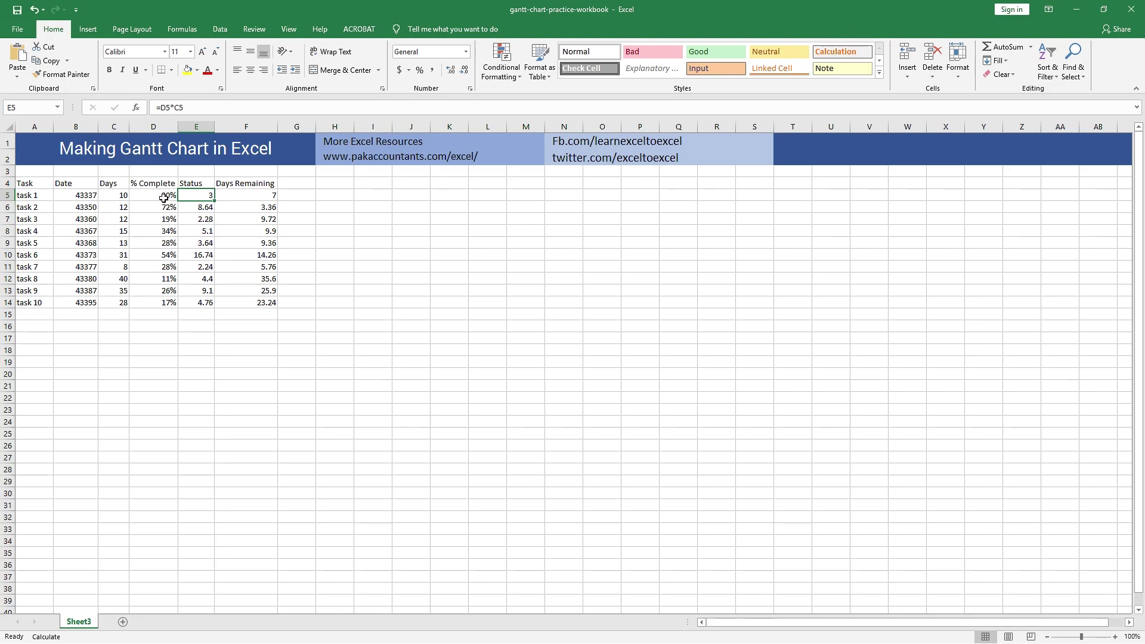
left_click(123, 194)
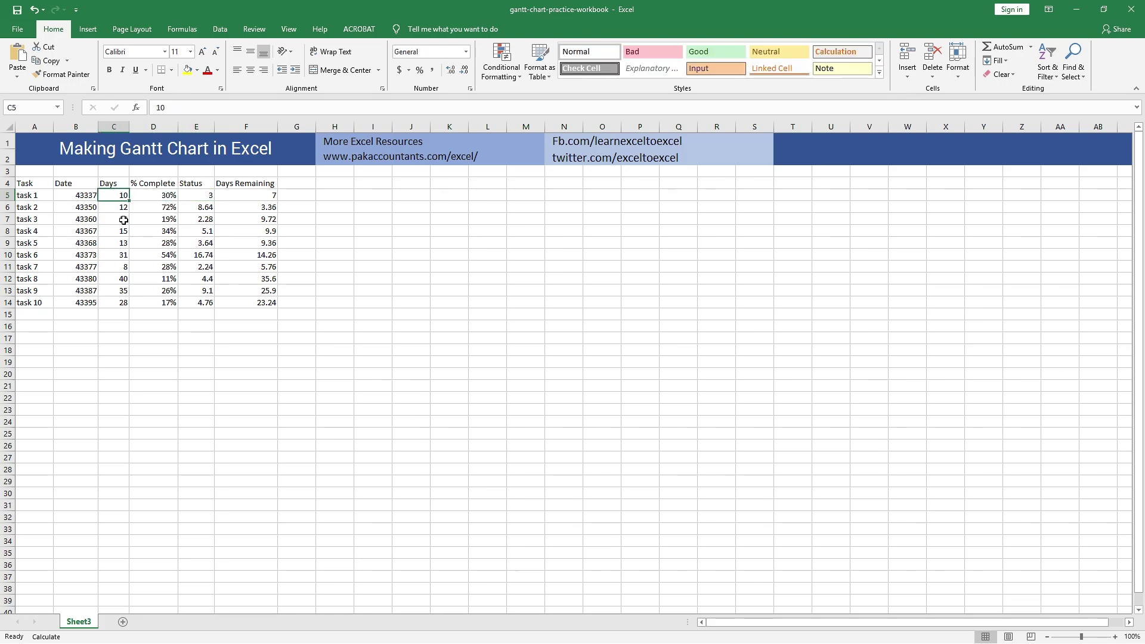
left_click(276, 199)
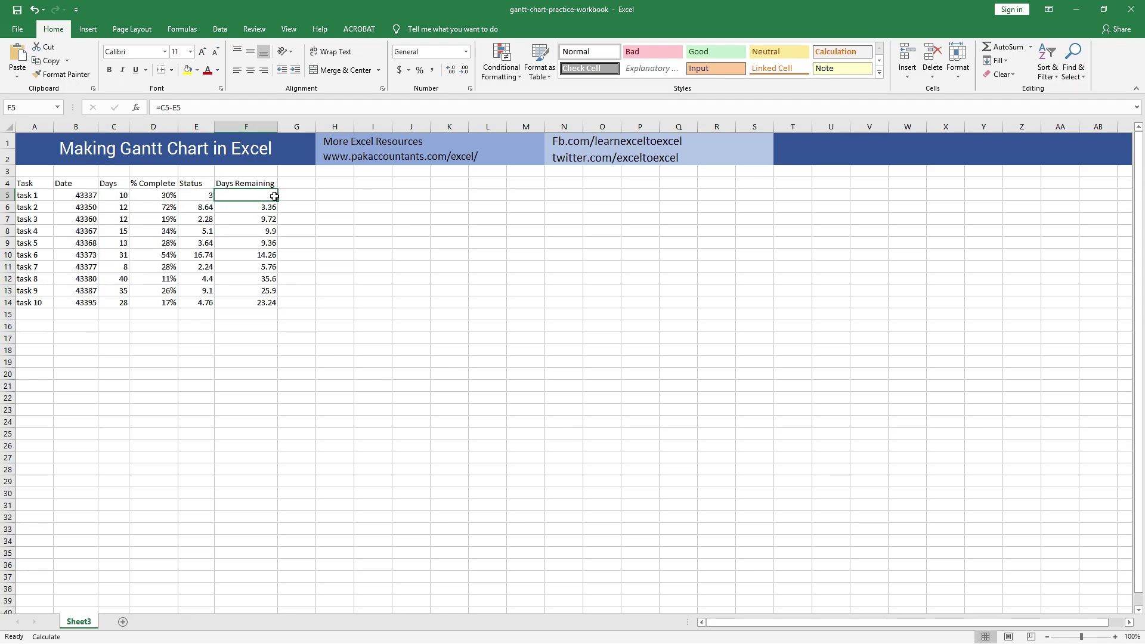
left_click(202, 195)
left_click(121, 194)
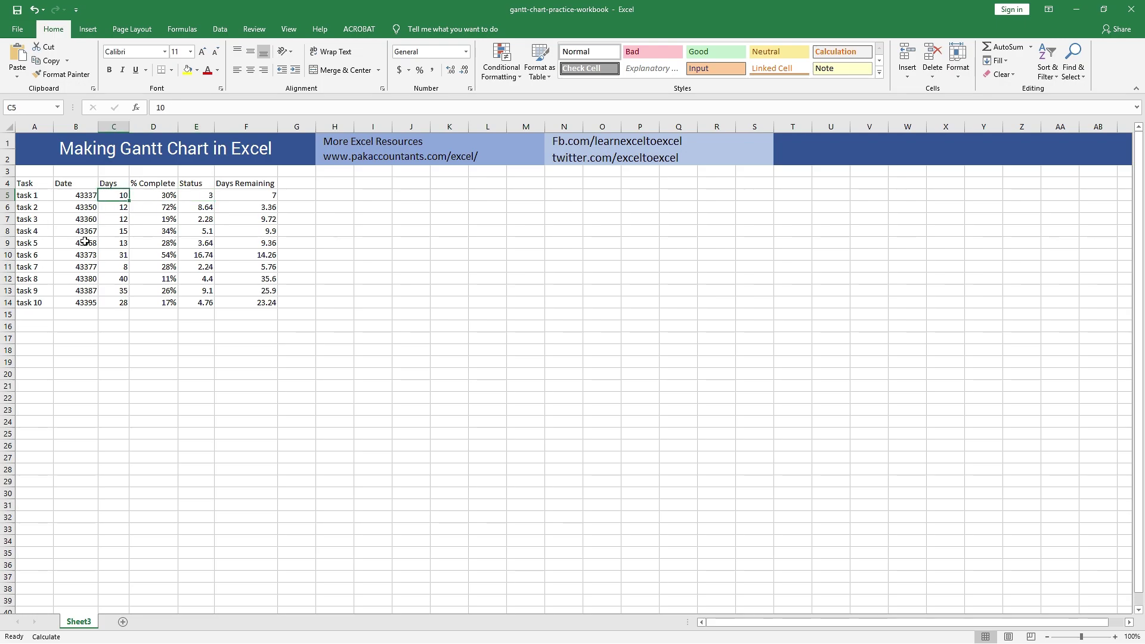
Step: Select task names and dates A4:B14 plus Status and Days Remaining E4:F14
left_click_drag(27, 184, 80, 304)
left_click(90, 338)
left_click_drag(27, 184, 74, 264)
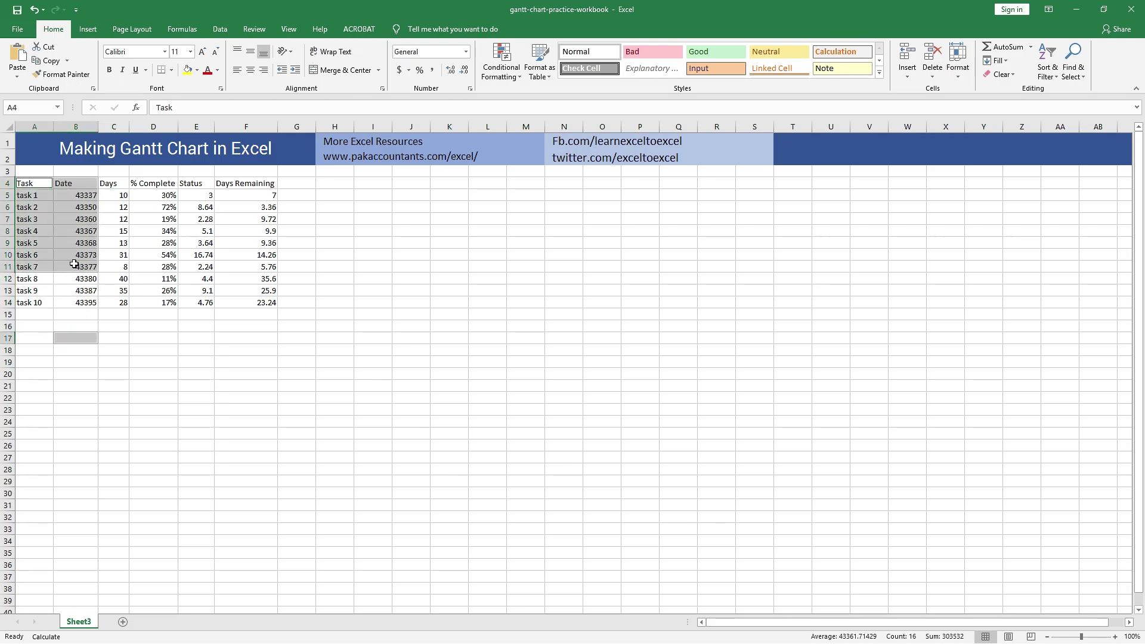
left_click(153, 326)
left_click_drag(27, 183, 75, 301)
left_click_drag(195, 183, 266, 302, "ctrl")
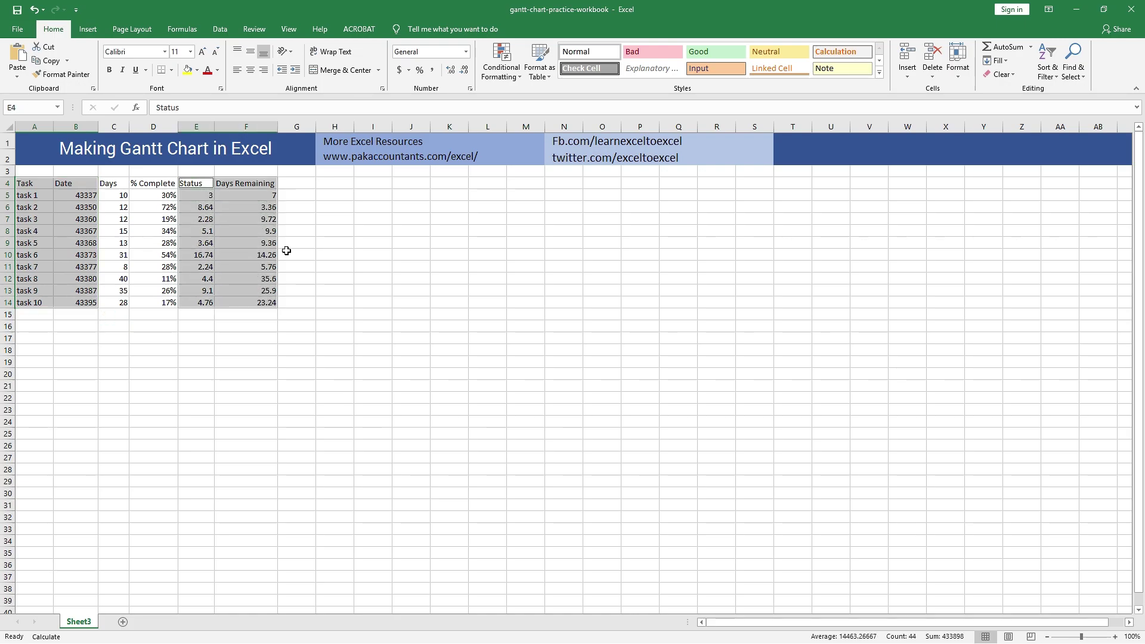
Step: Insert a Stacked Bar chart from the selected data
left_click(91, 31)
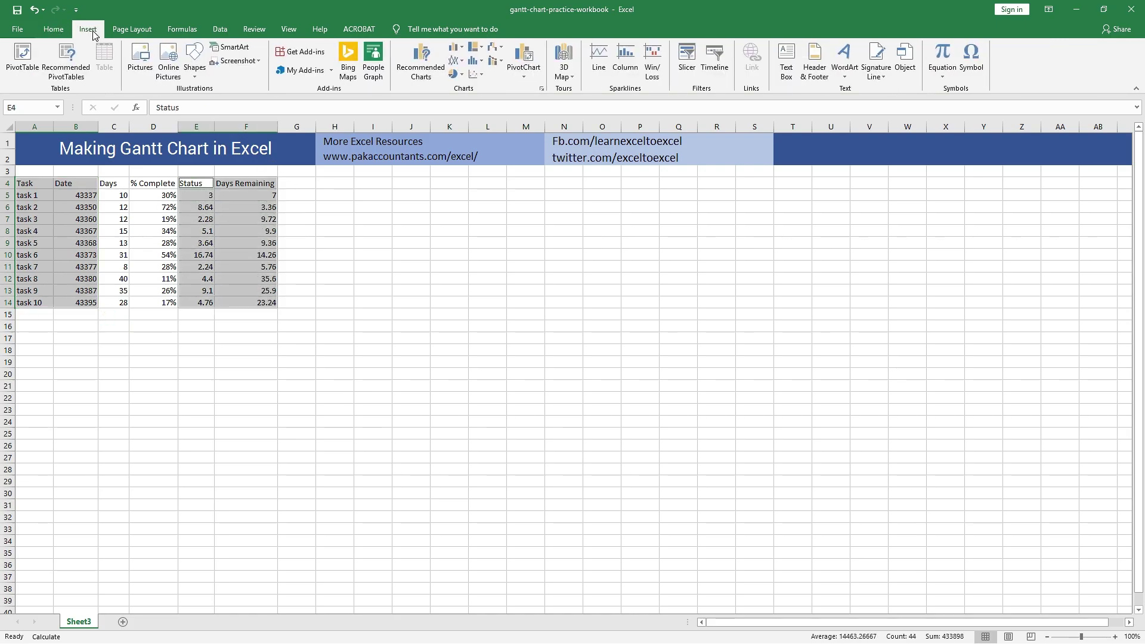
left_click(455, 50)
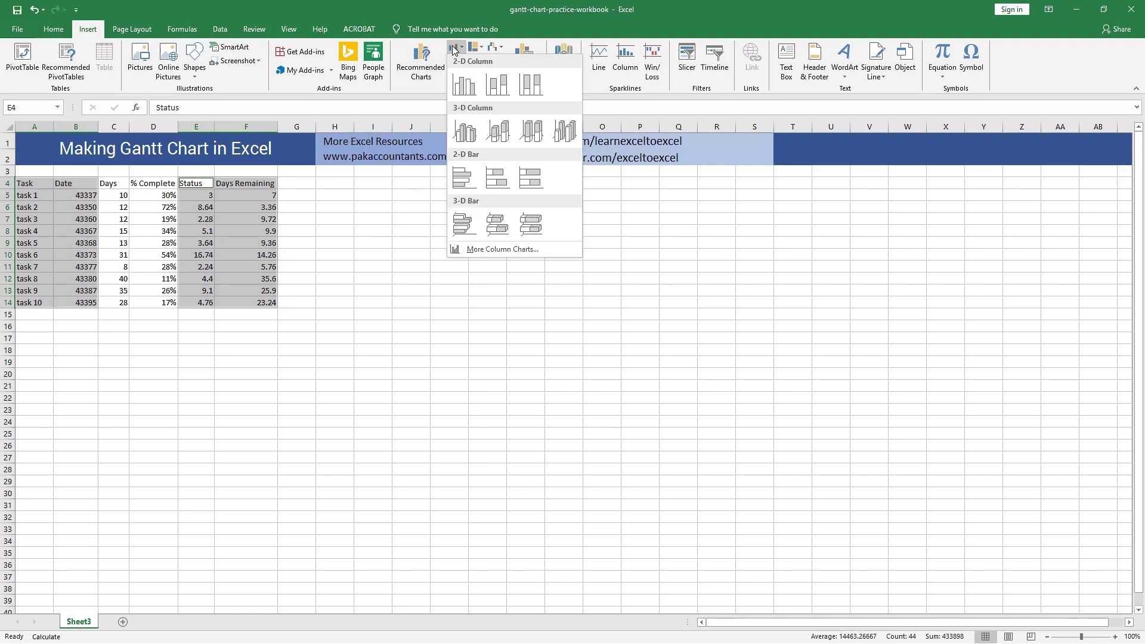
left_click(506, 181)
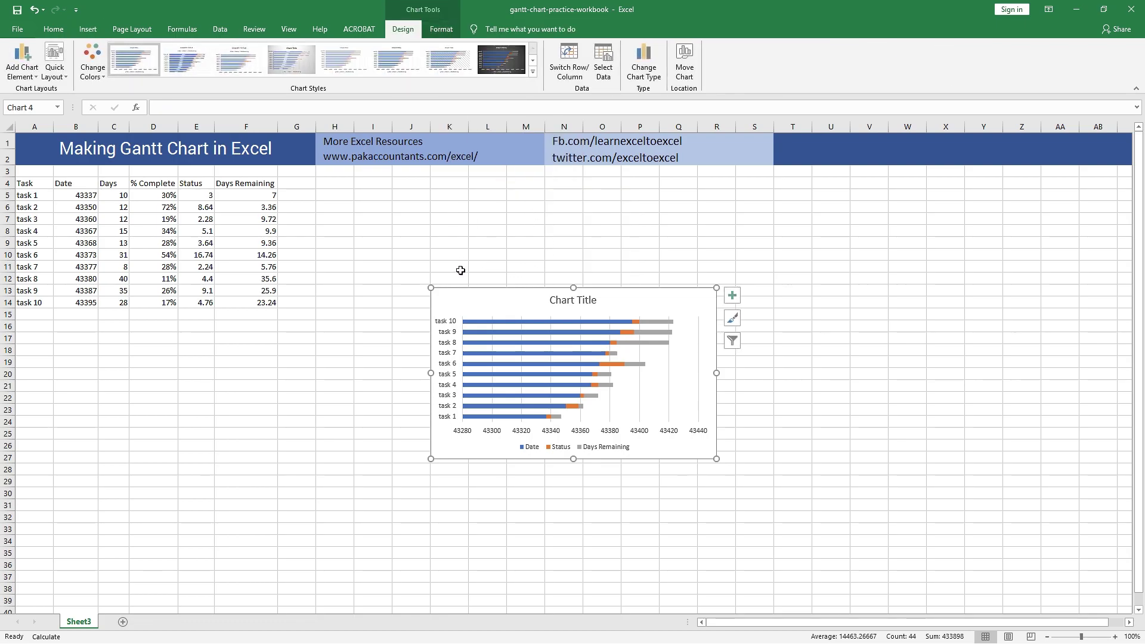
Step: Enlarge the chart to fill the space beside the table
left_click_drag(431, 288, 297, 190)
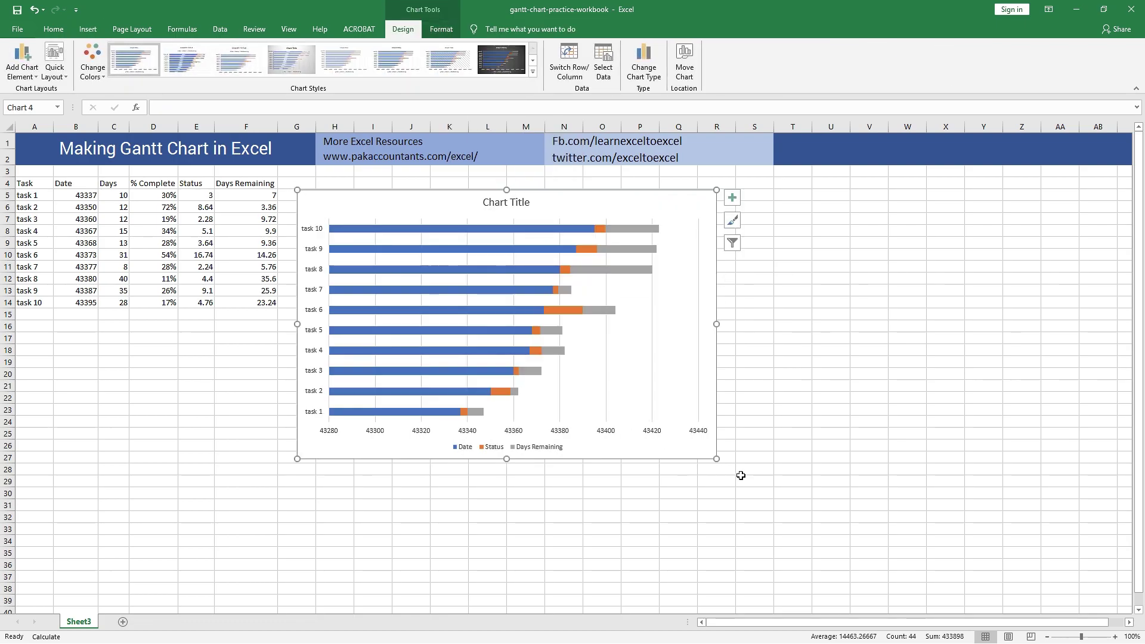
left_click_drag(717, 459, 979, 591)
left_click(245, 326)
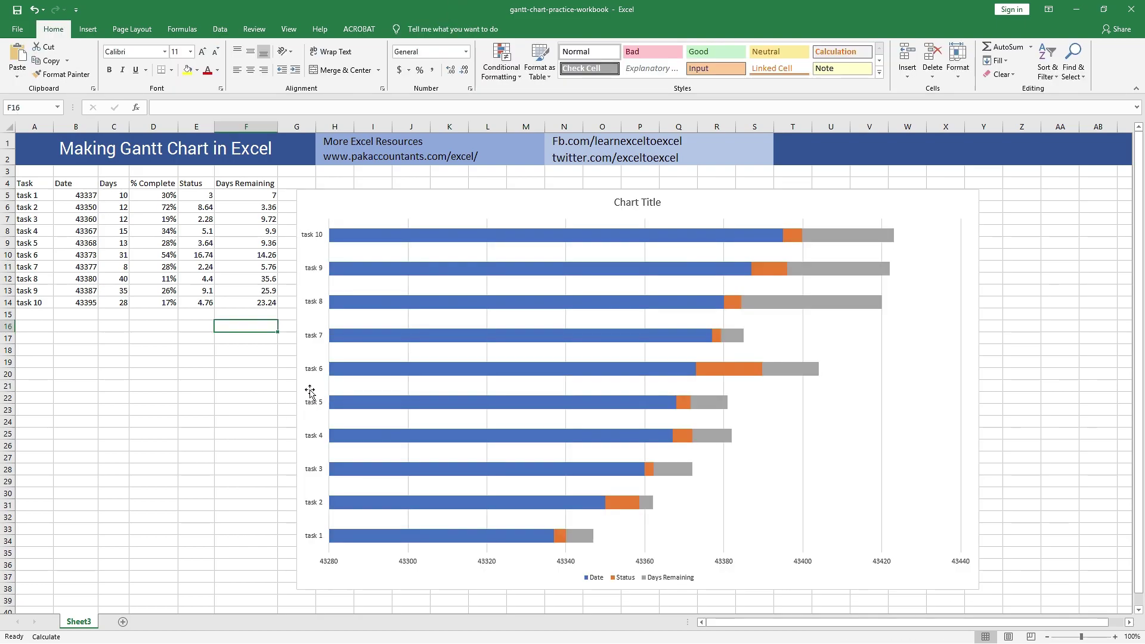
Step: Set the Date series bars to No Fill
left_click(487, 239)
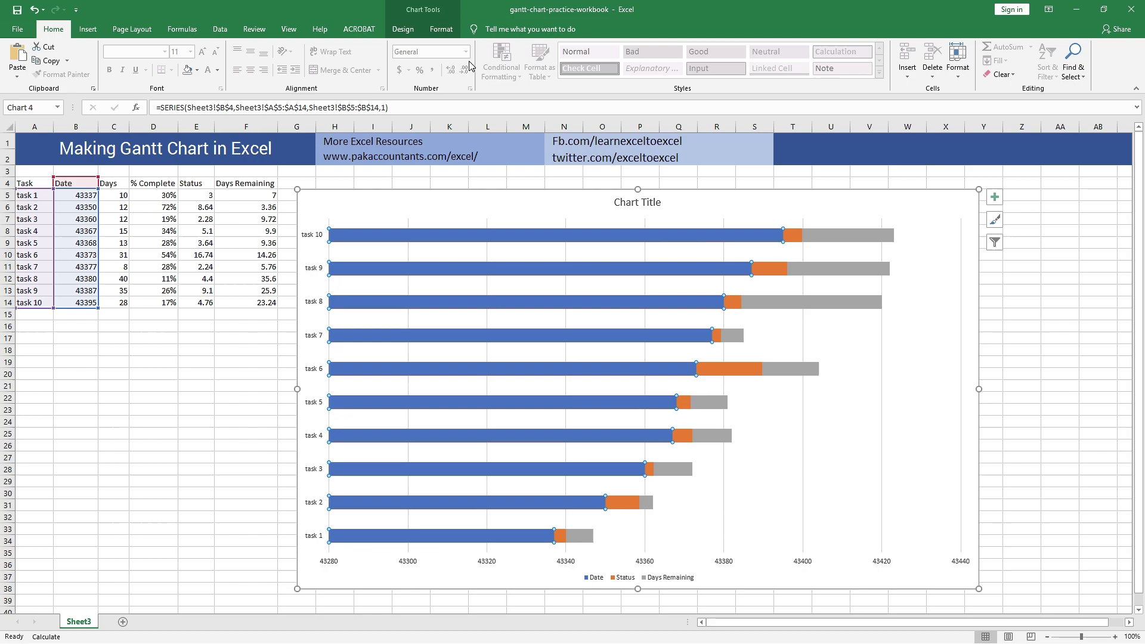
left_click(443, 31)
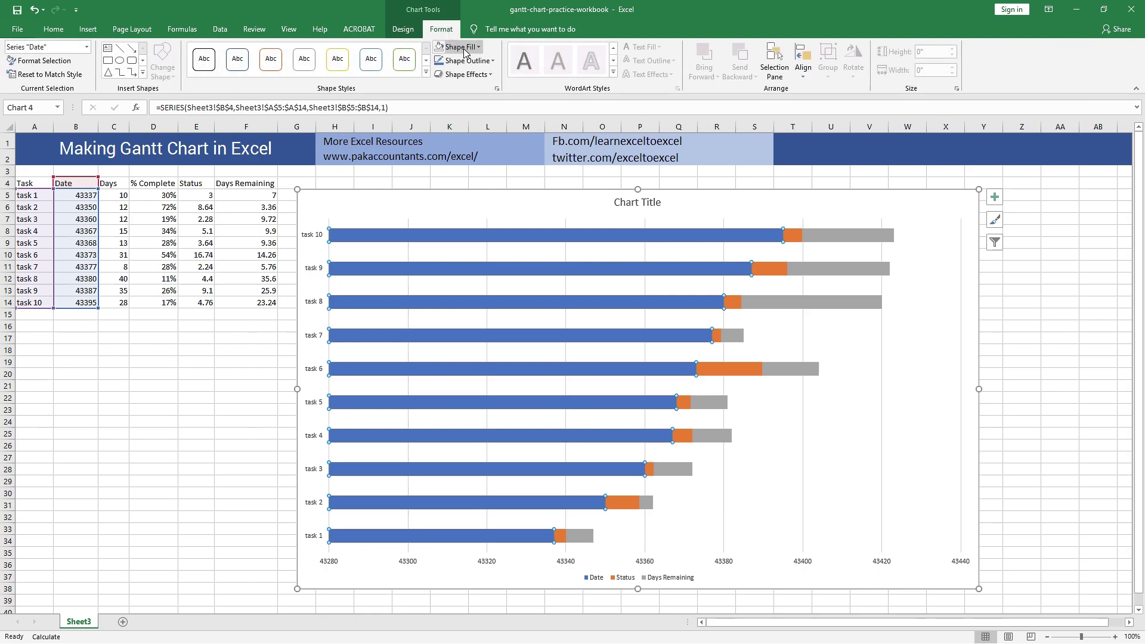
left_click(462, 47)
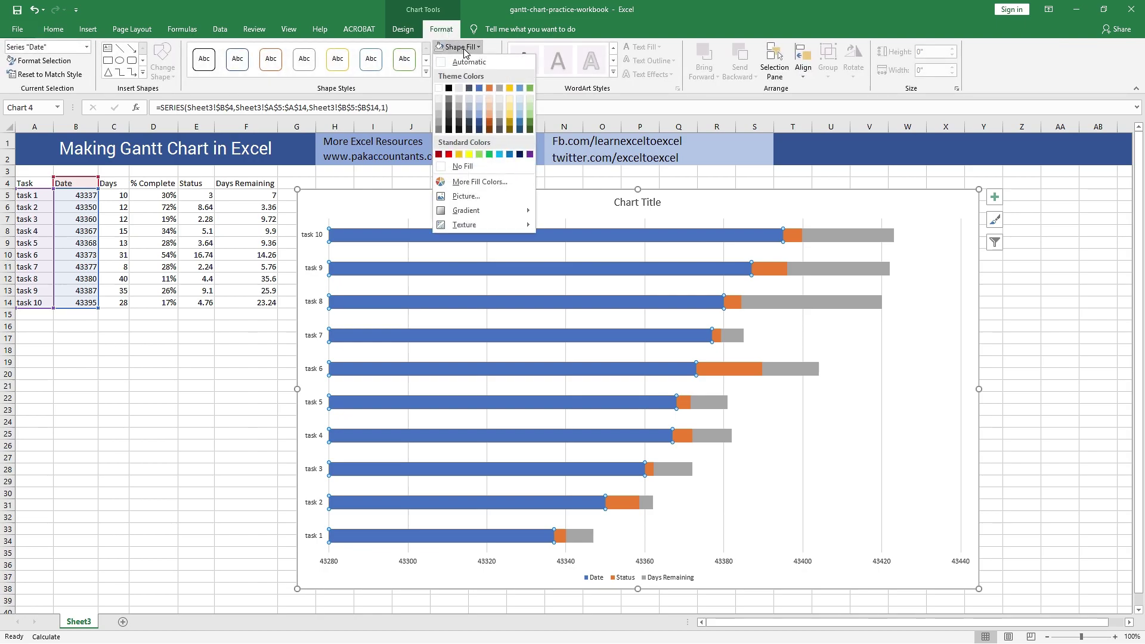
left_click(481, 169)
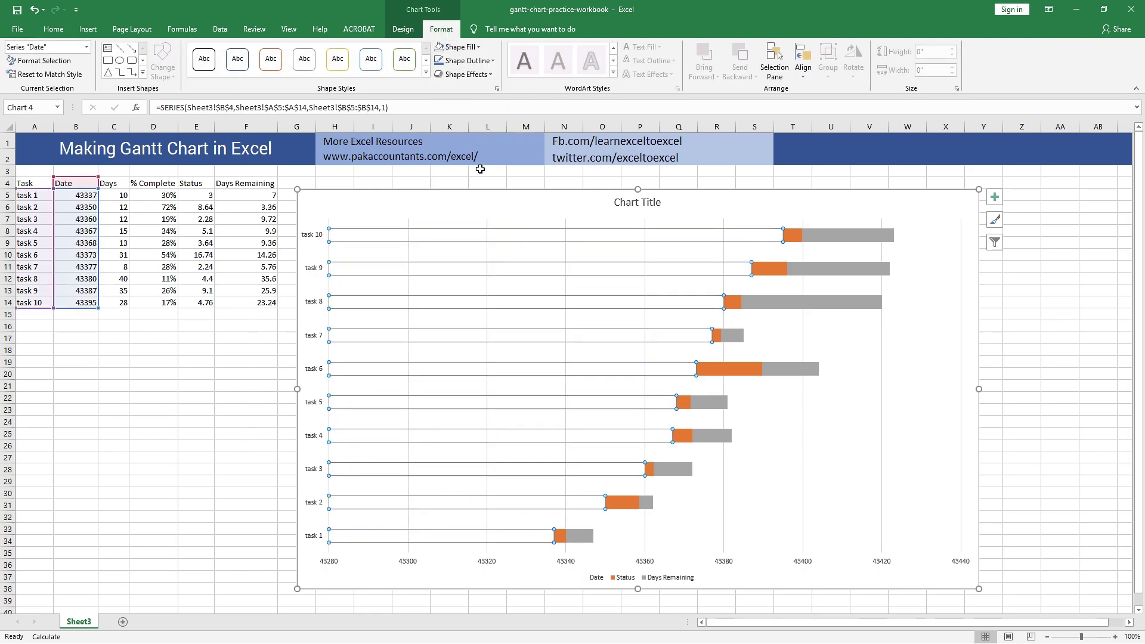
left_click(217, 411)
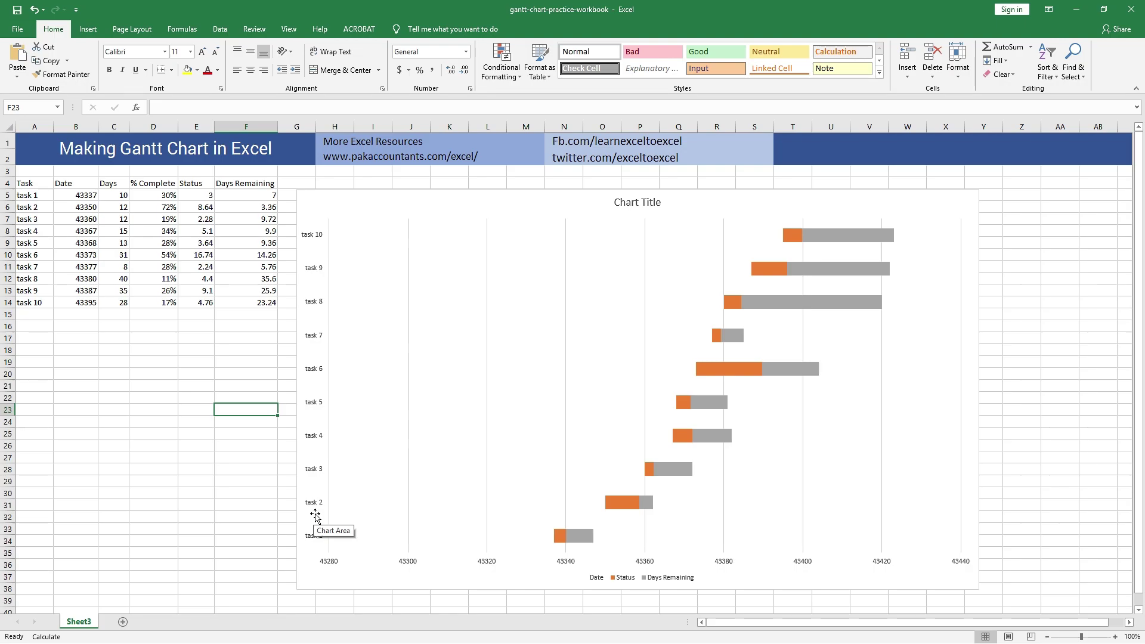
Step: Turn on Categories in reverse order for the task axis so task 1 is at the top
right_click(309, 240)
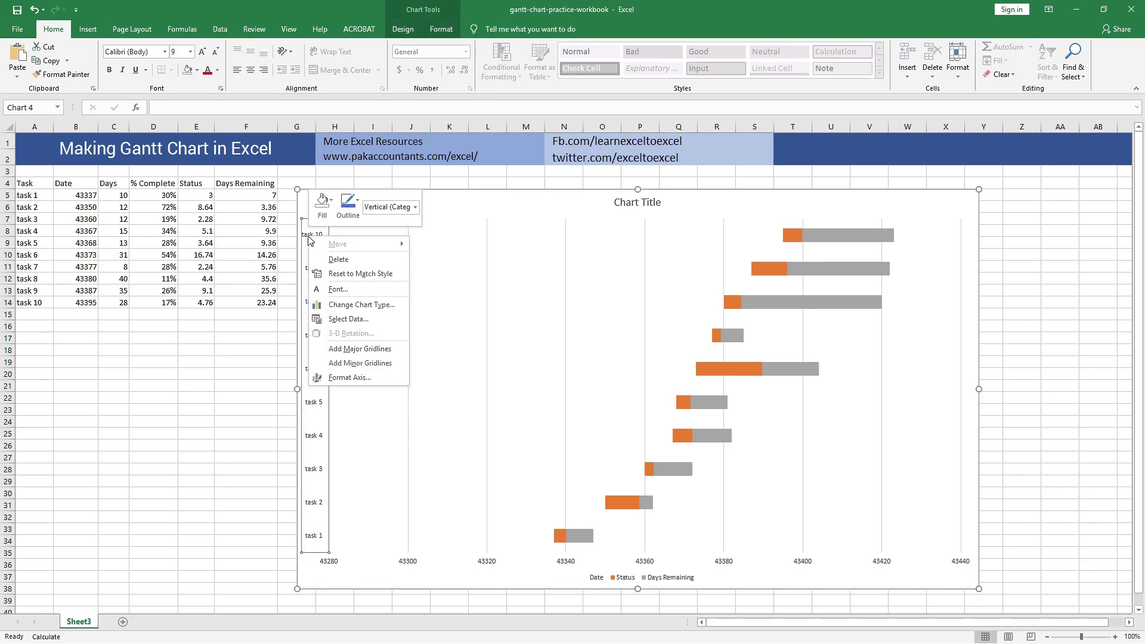
left_click(343, 378)
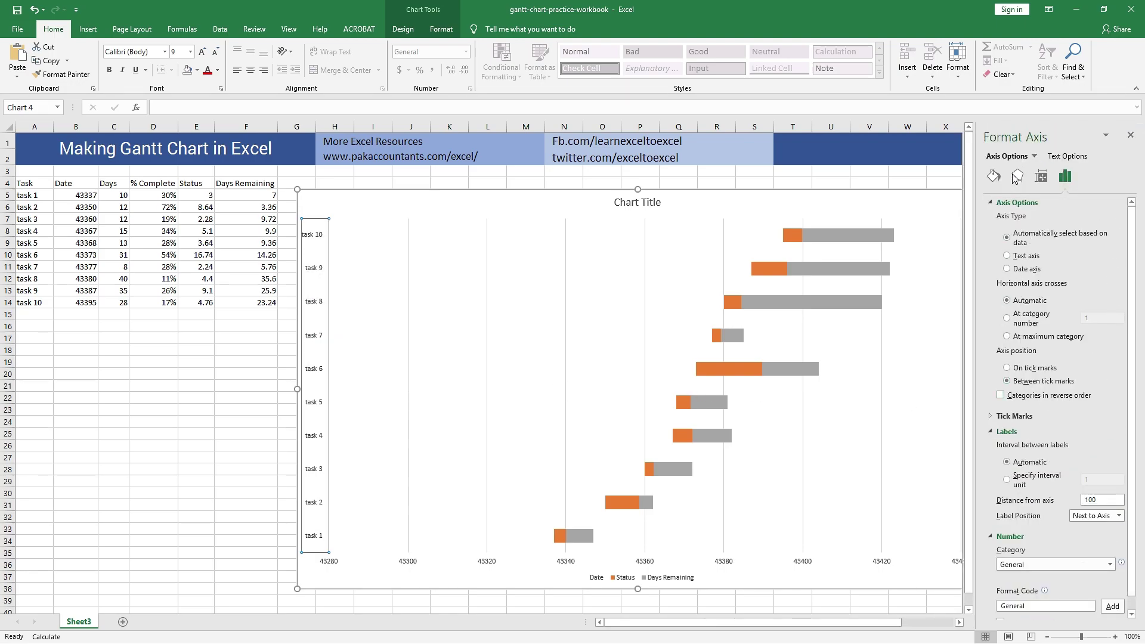
left_click(1002, 396)
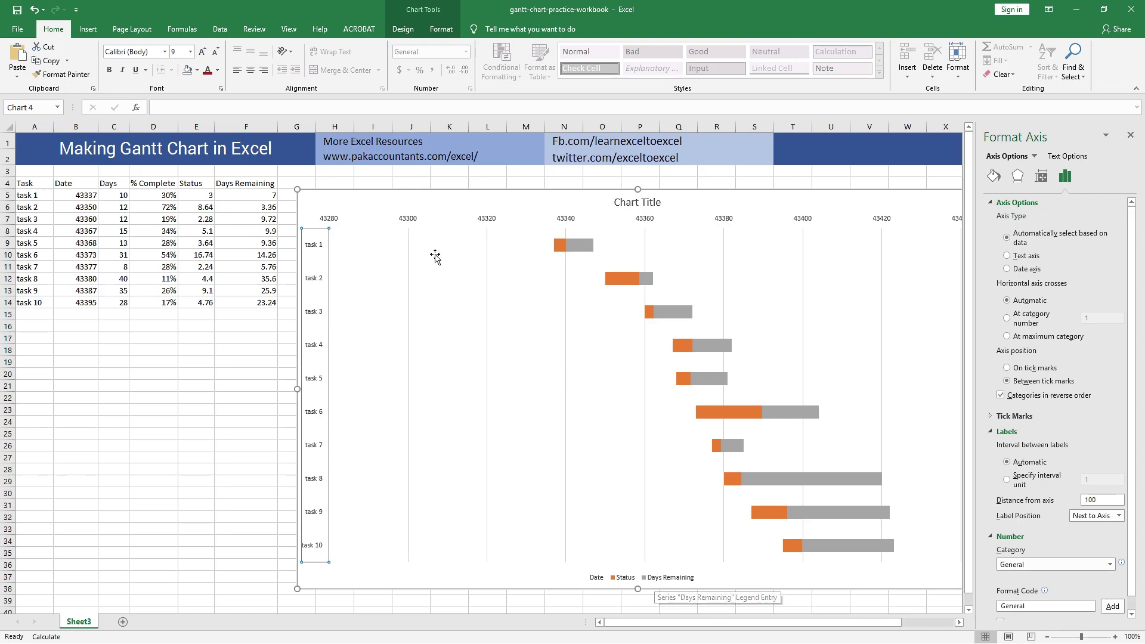
Step: Set the date axis Label Position to High so the dates sit at the bottom
right_click(332, 221)
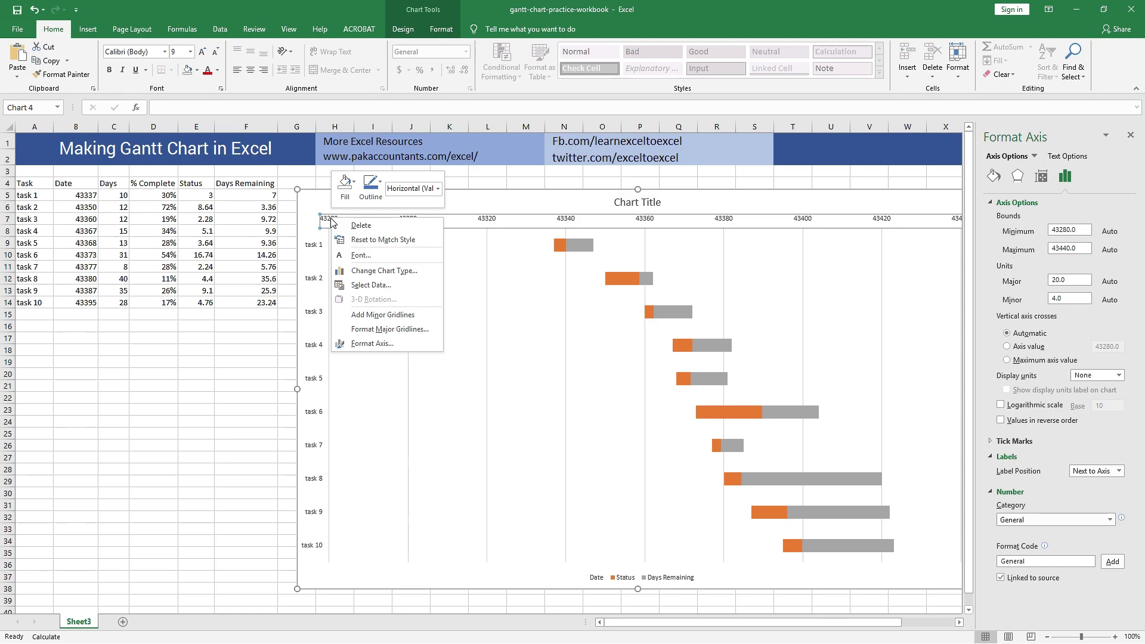
left_click(383, 345)
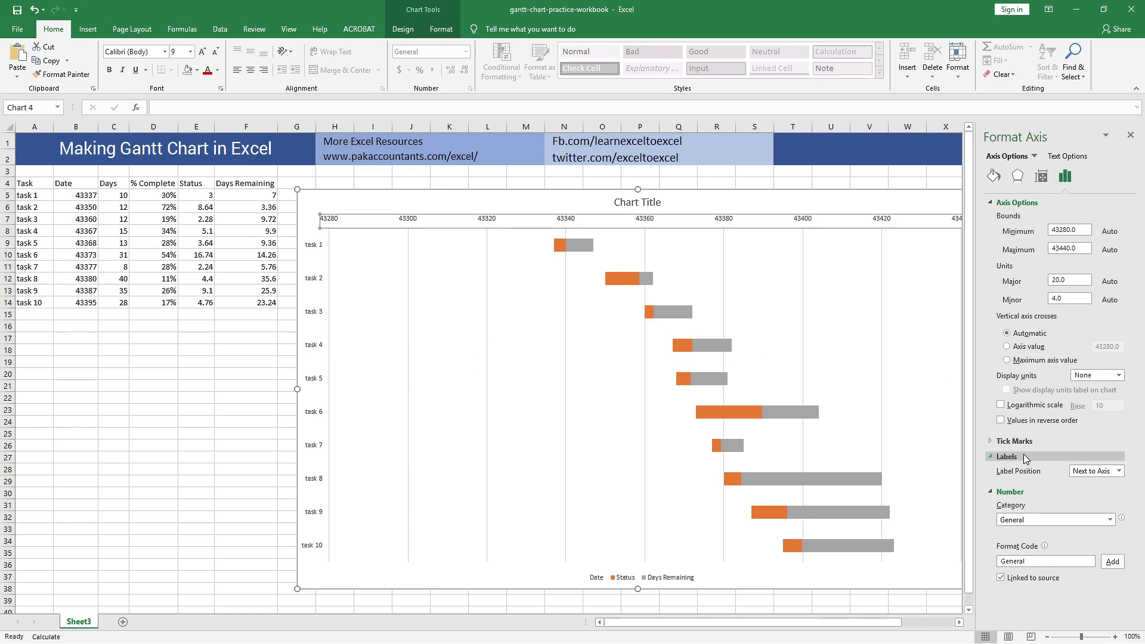
left_click(1095, 472)
left_click(1081, 494)
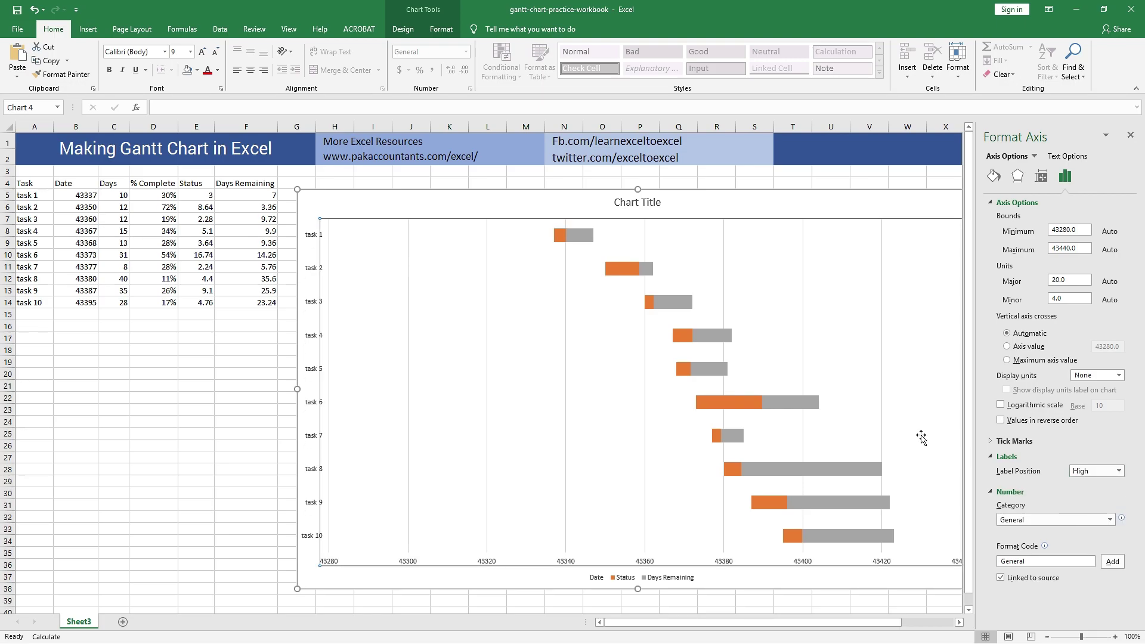
left_click(1131, 136)
left_click(1051, 376)
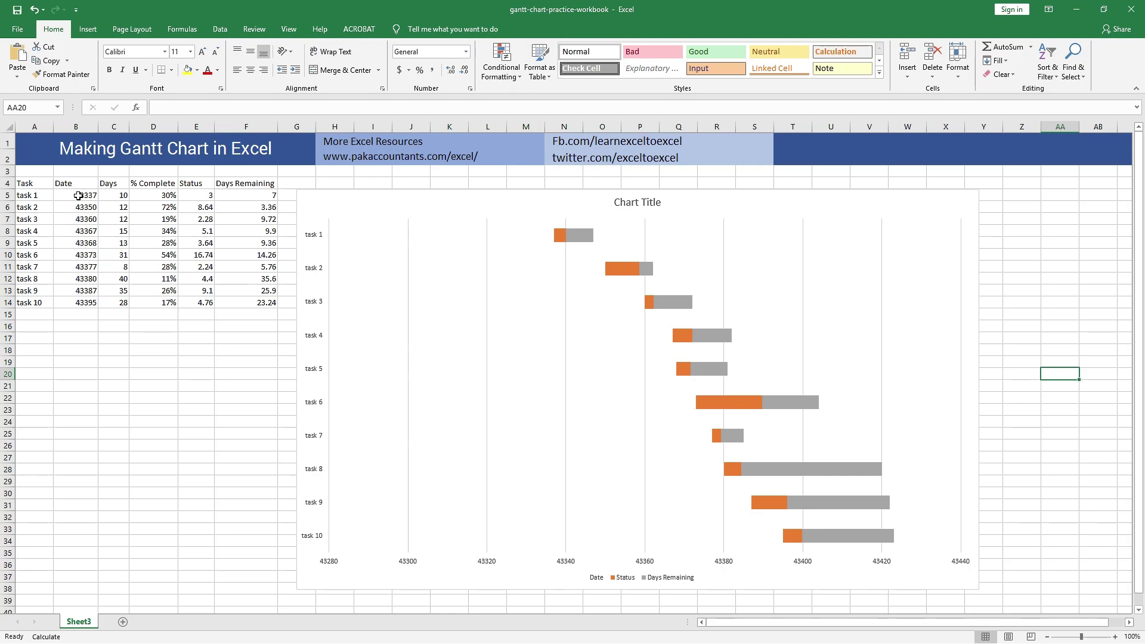
Step: Format the start dates in B5:B14 with a month-year date format
left_click_drag(77, 195, 77, 304)
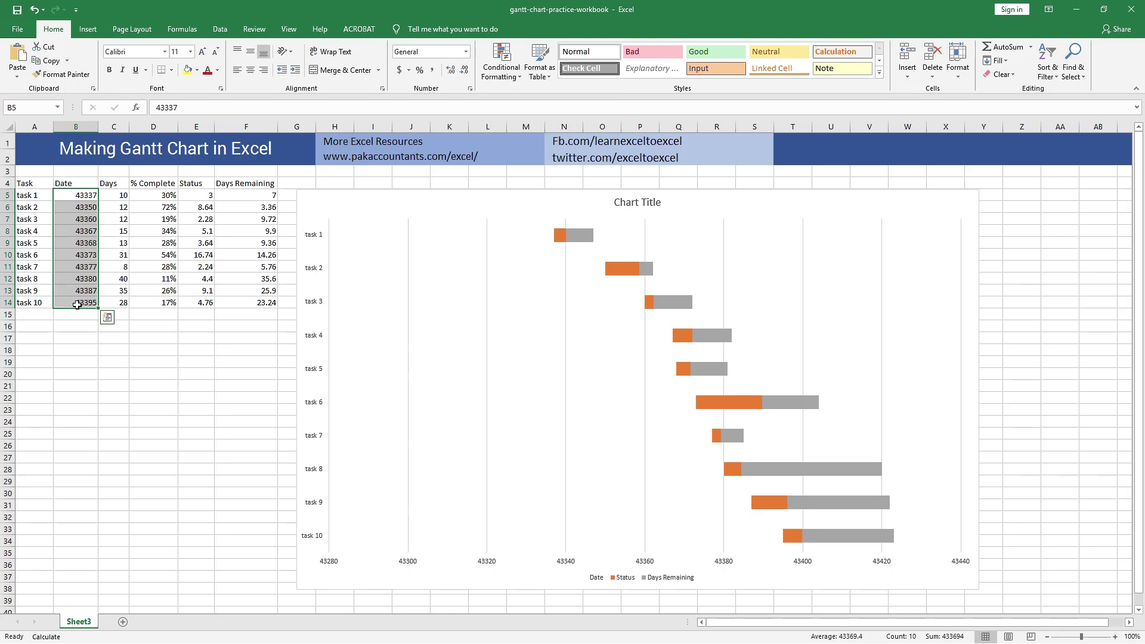
key("ctrl+1")
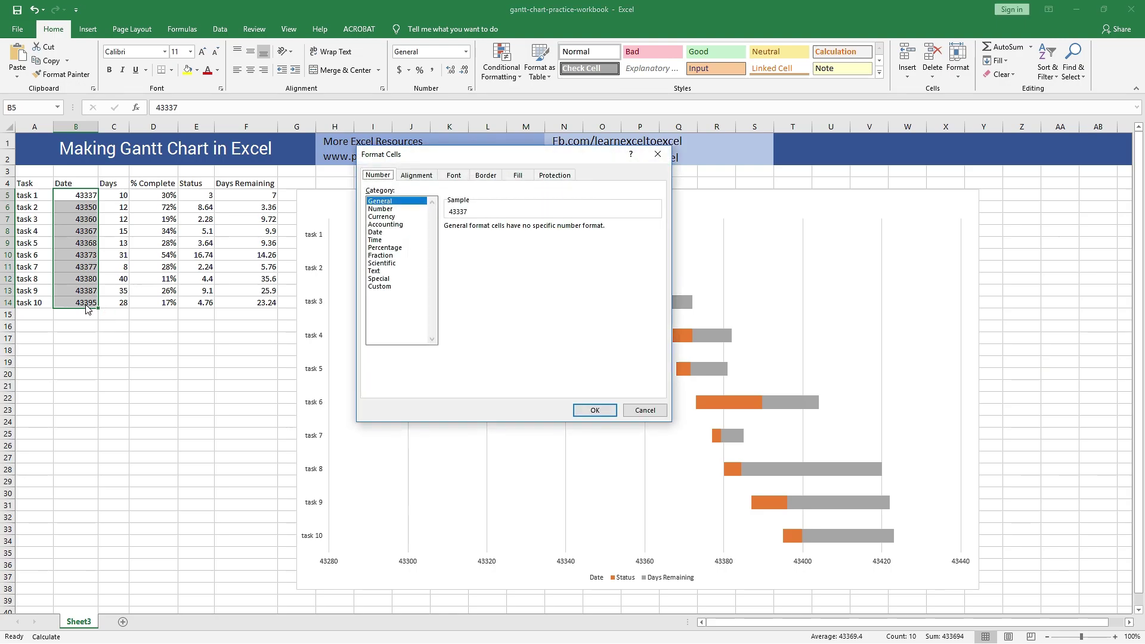
left_click(376, 232)
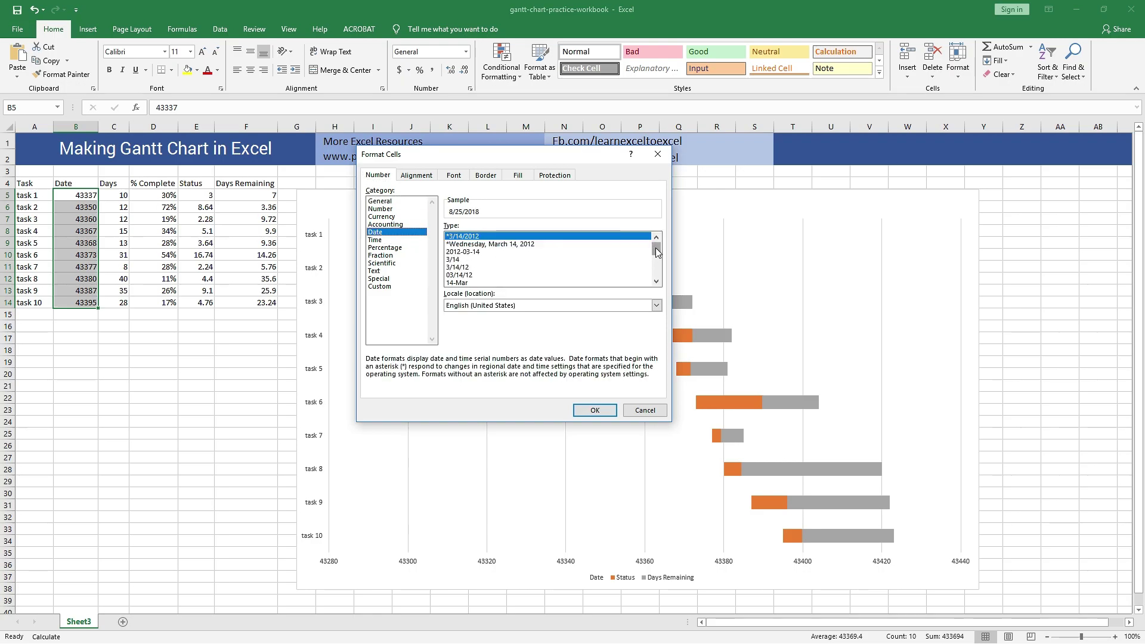
left_click_drag(656, 253, 657, 255)
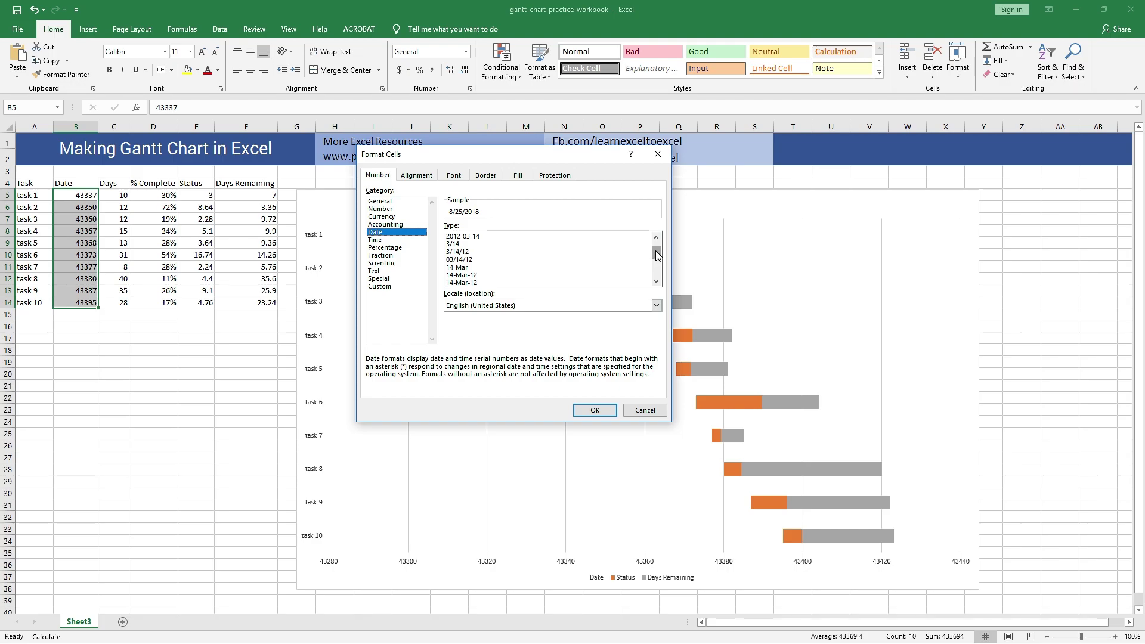
left_click_drag(657, 255, 656, 261)
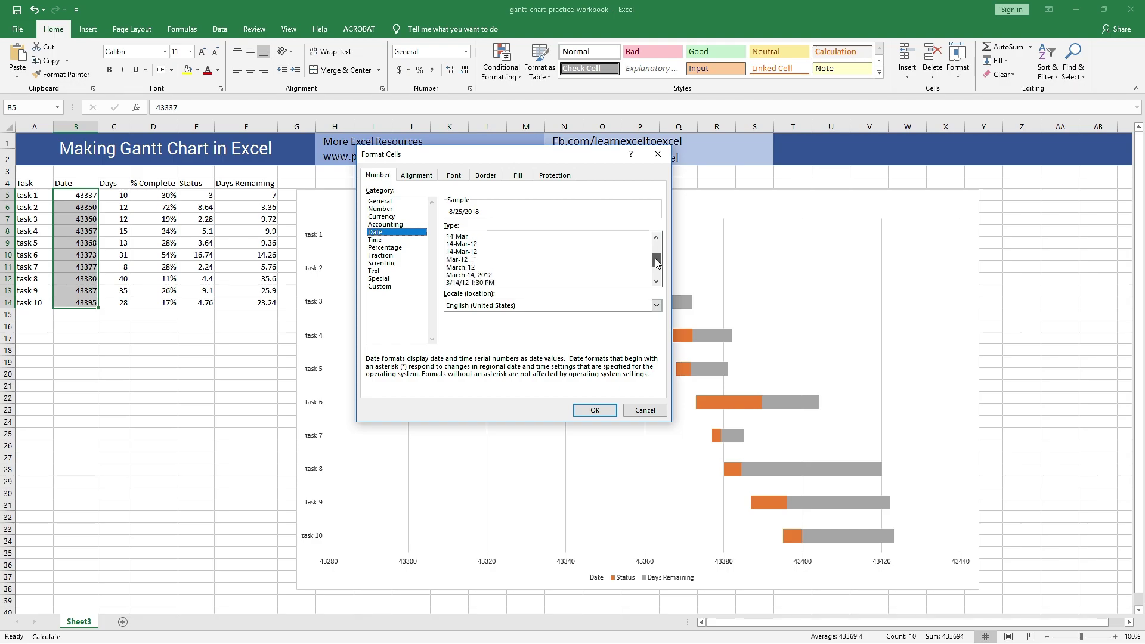
left_click(483, 260)
left_click(595, 410)
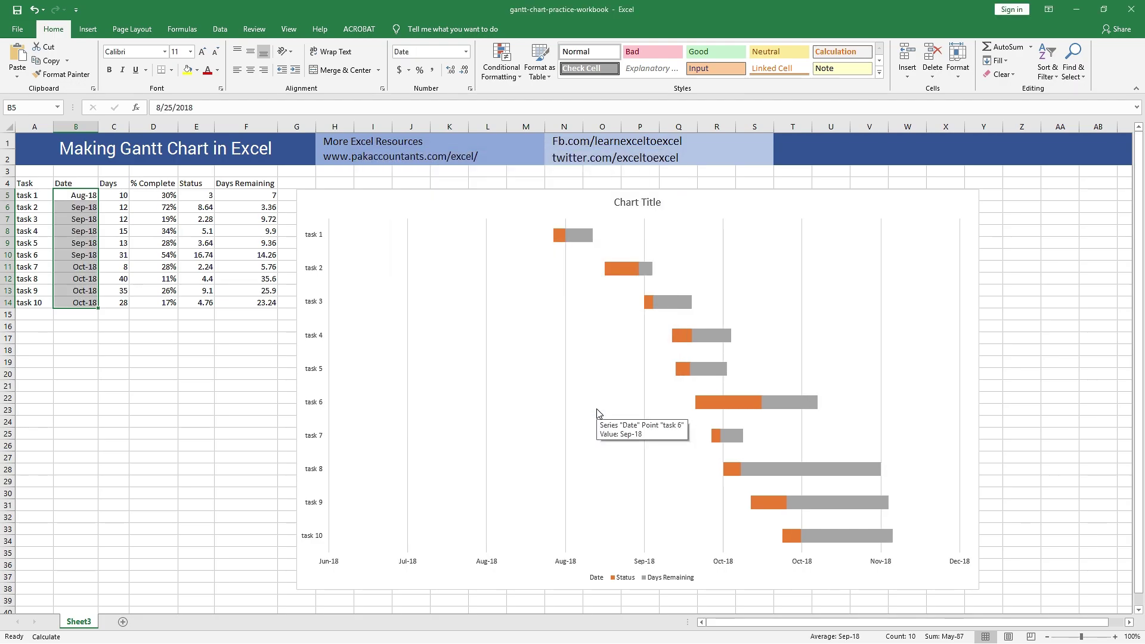
Step: Change the start dates to a custom dd/mm number format
key("ctrl+1")
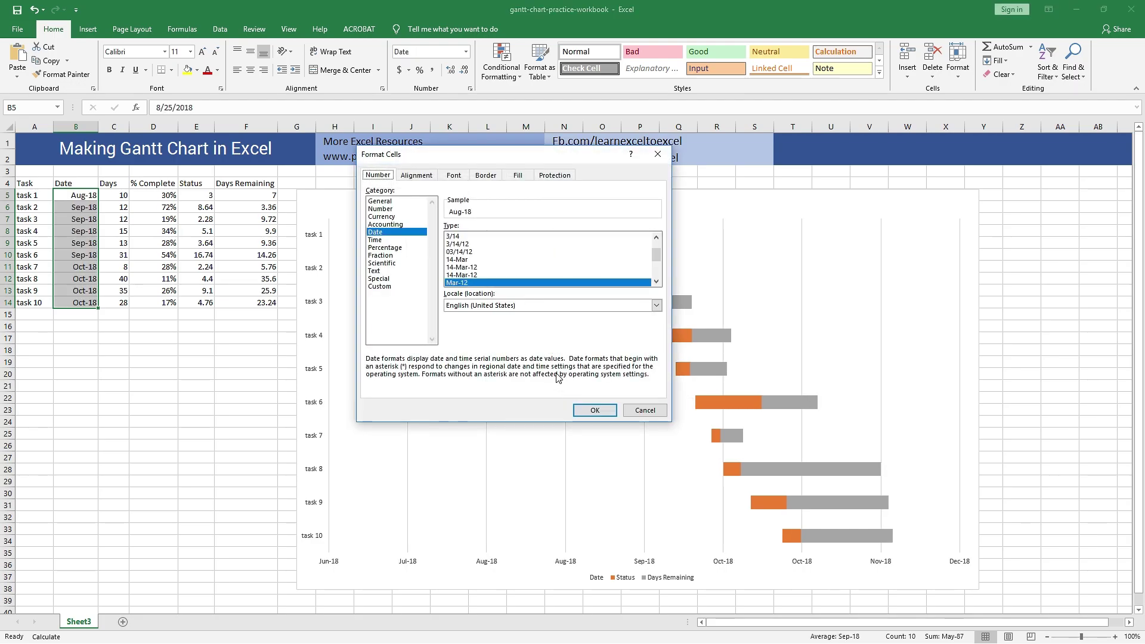
left_click(390, 287)
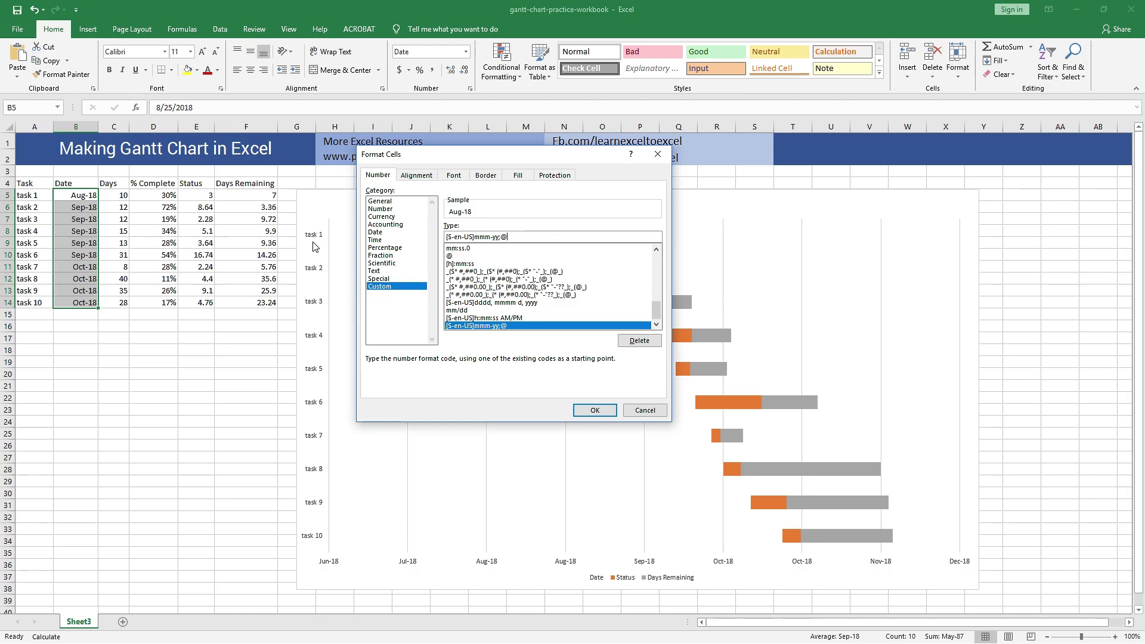
left_click_drag(509, 237, 426, 239)
type("dd/mm")
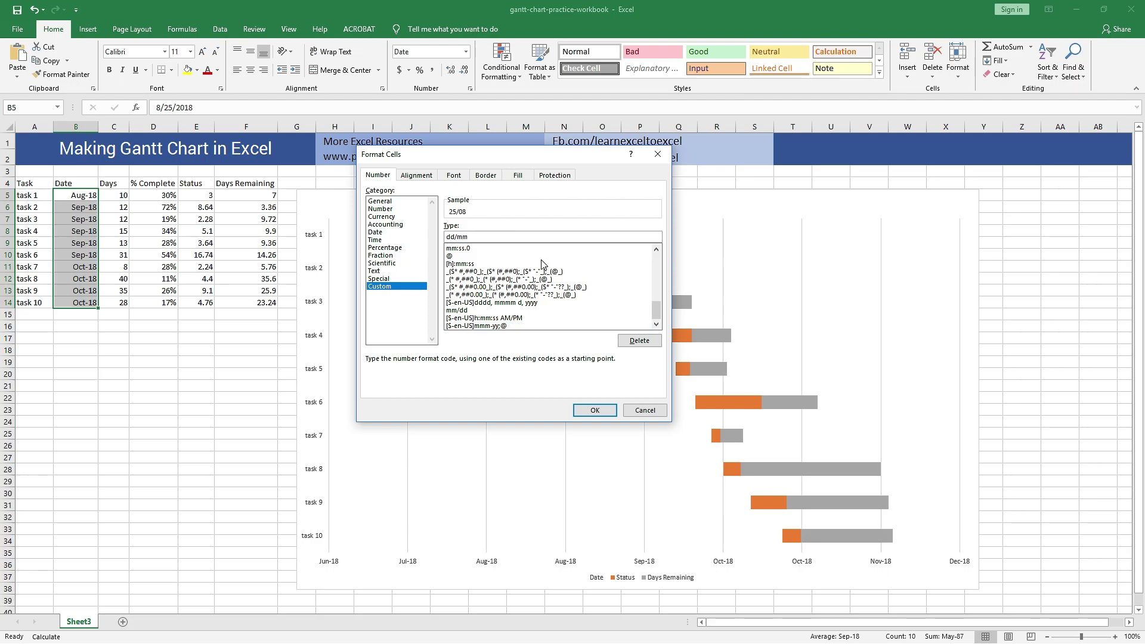
left_click(598, 412)
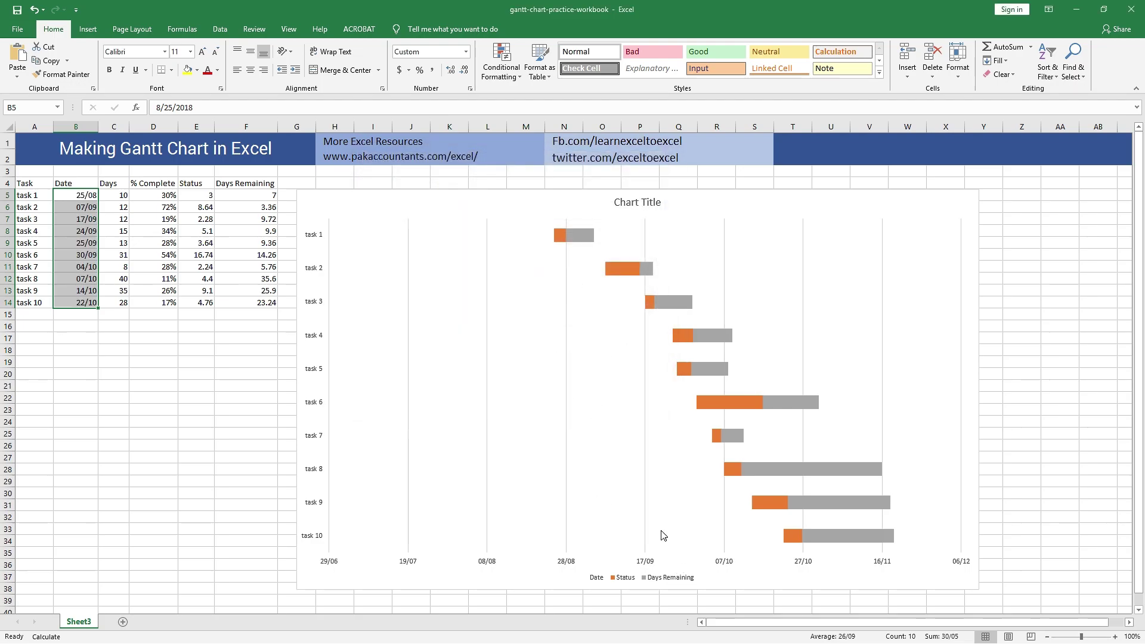
mouse_move(633, 543)
Step: Undo the date formatting twice, returning column B to serial numbers
left_click(35, 10)
left_click(35, 10)
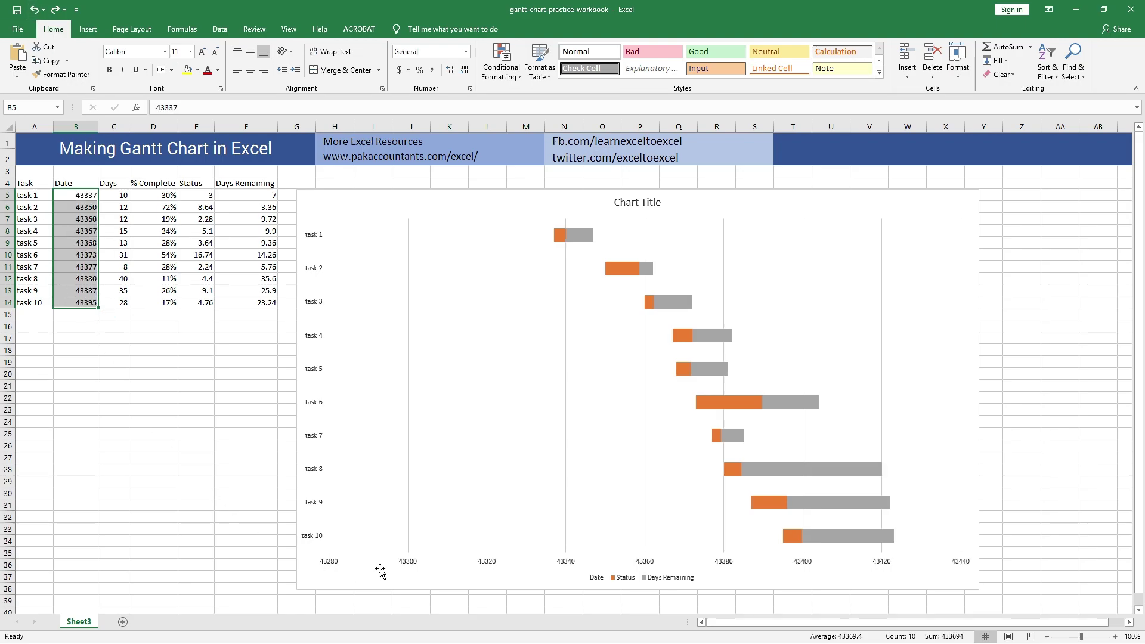
right_click(409, 564)
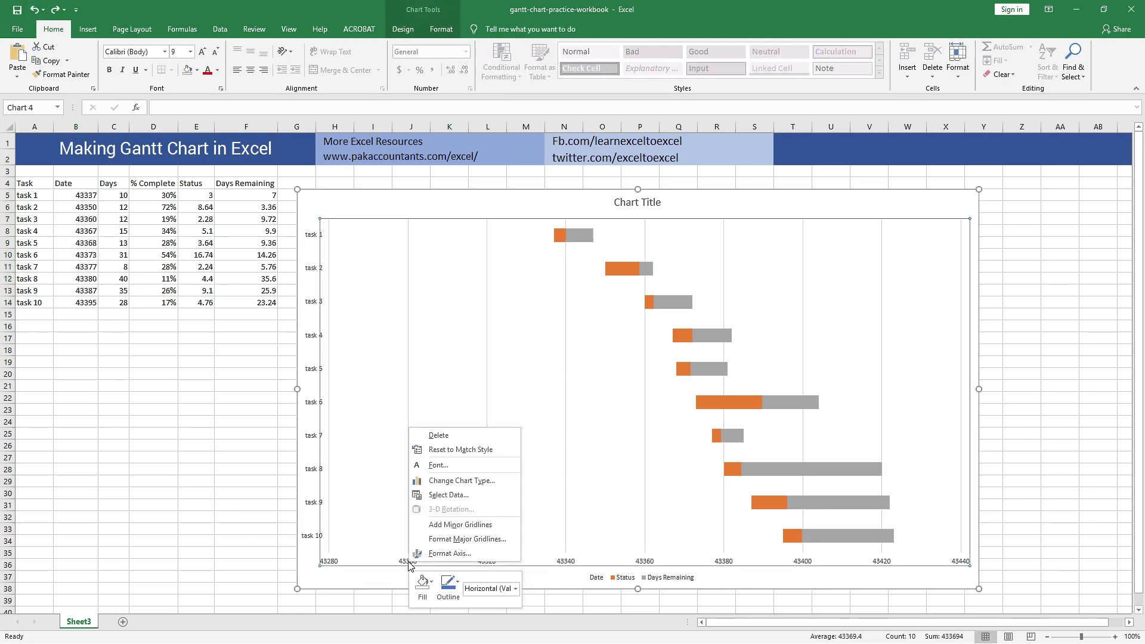
left_click(453, 554)
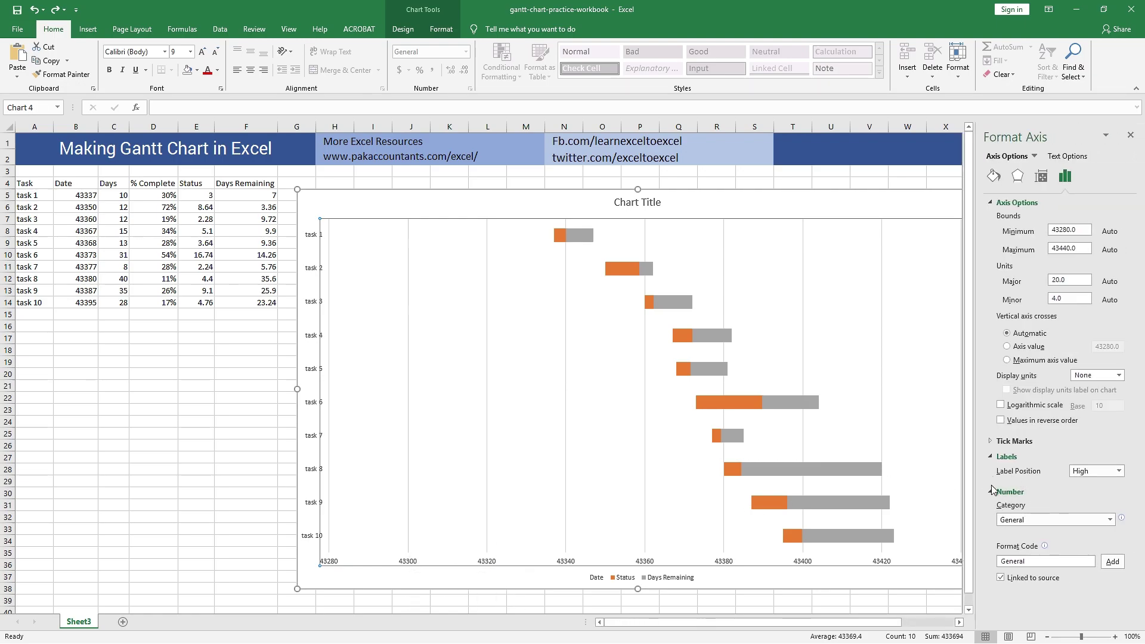
Step: Give the horizontal axis a Date number format with custom code dd/mm
left_click(1110, 520)
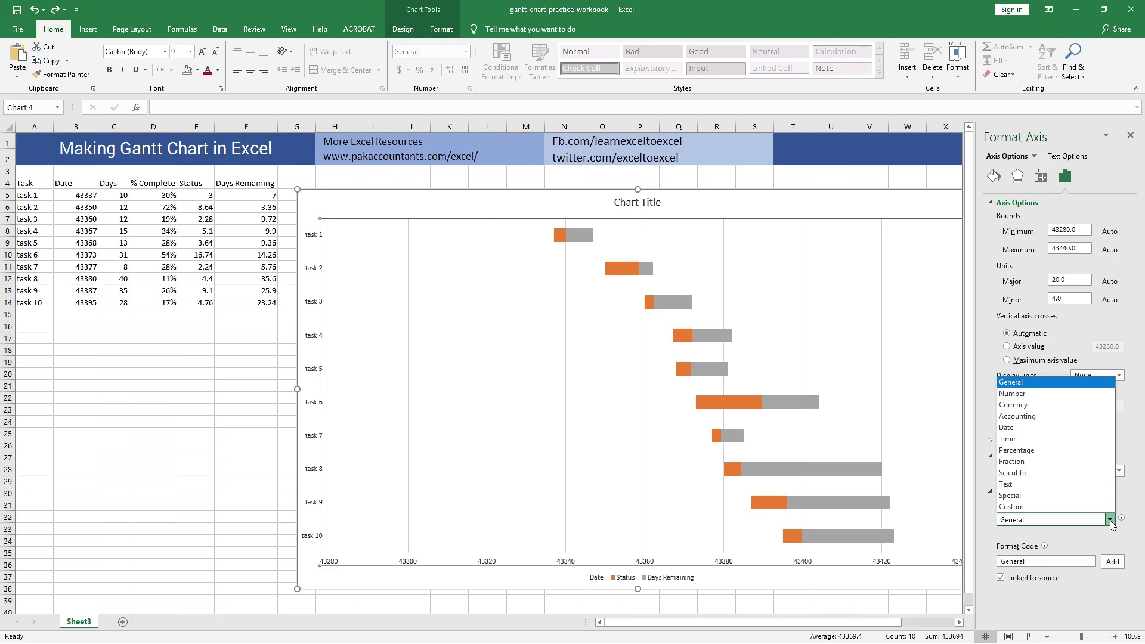
left_click(1065, 428)
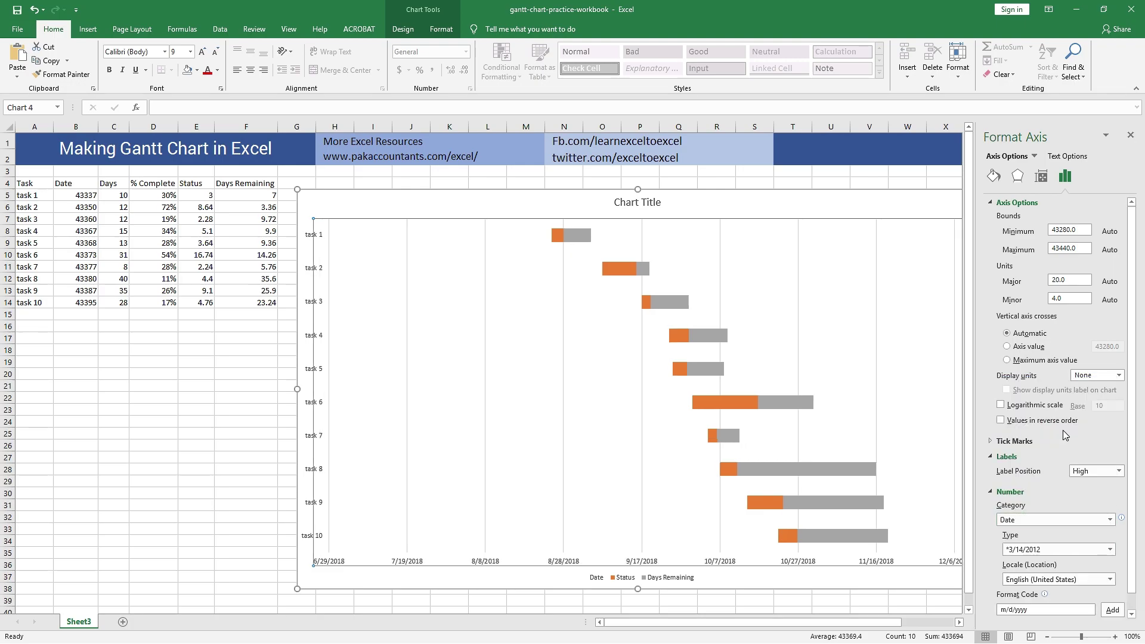
left_click(1108, 547)
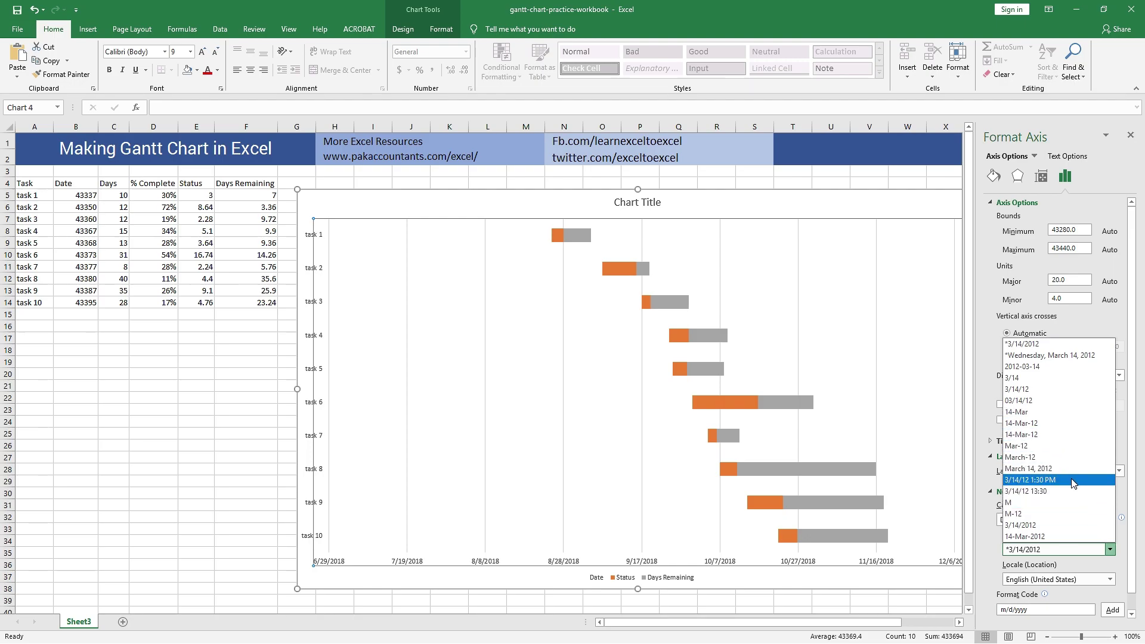
left_click(1065, 412)
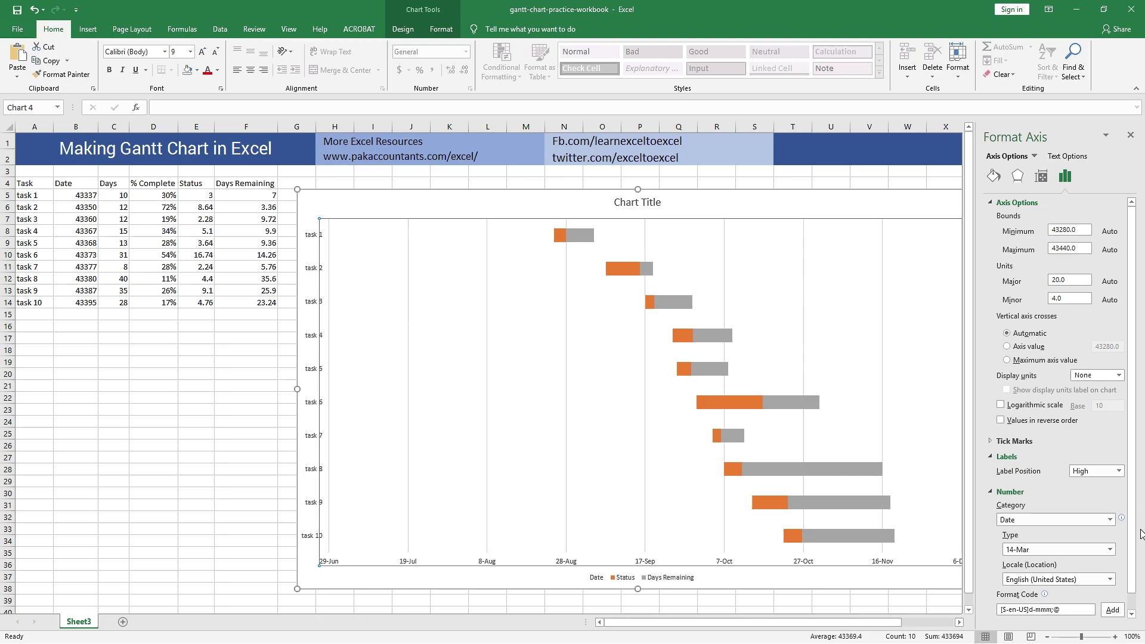
scroll(1067, 581, "down", 1)
left_click_drag(1068, 592, 995, 595)
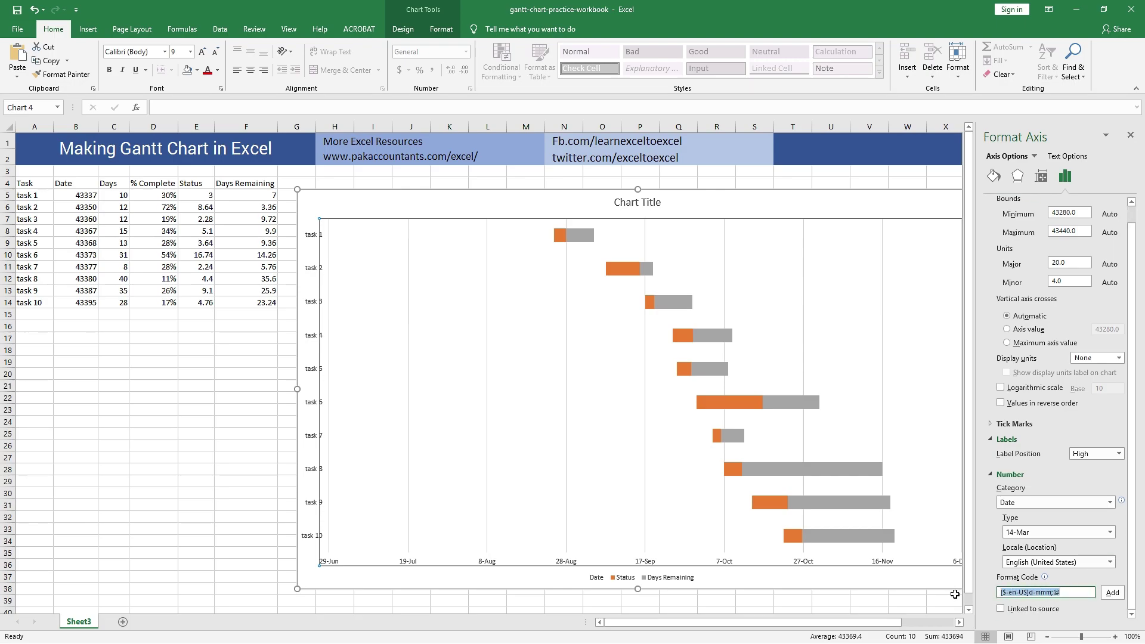
type("dd/mm")
left_click(1113, 593)
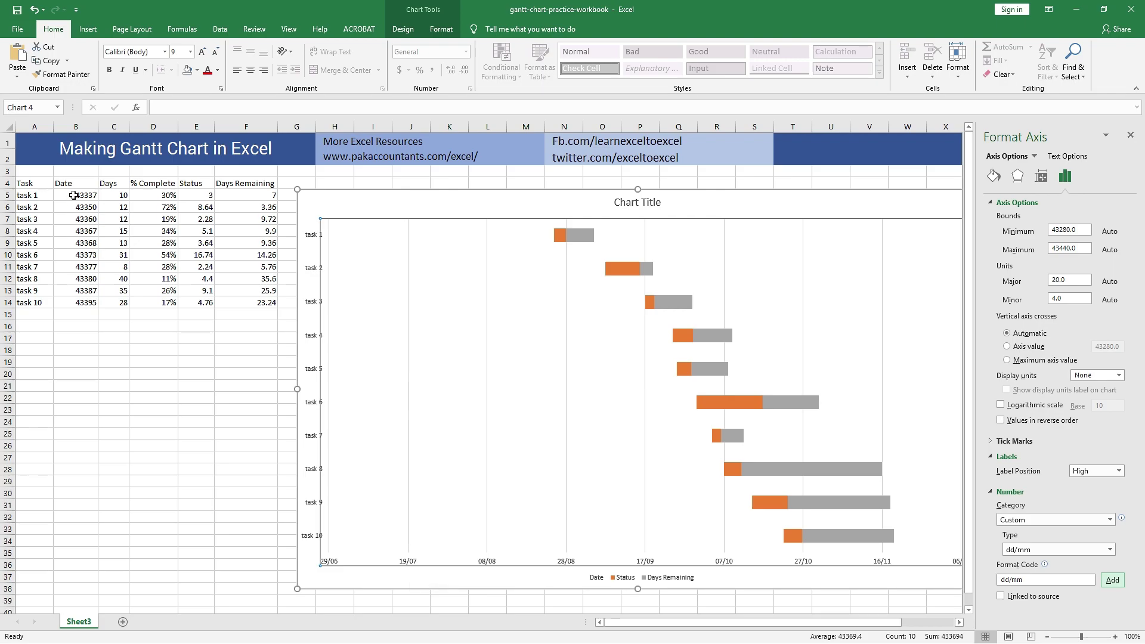
left_click(1130, 135)
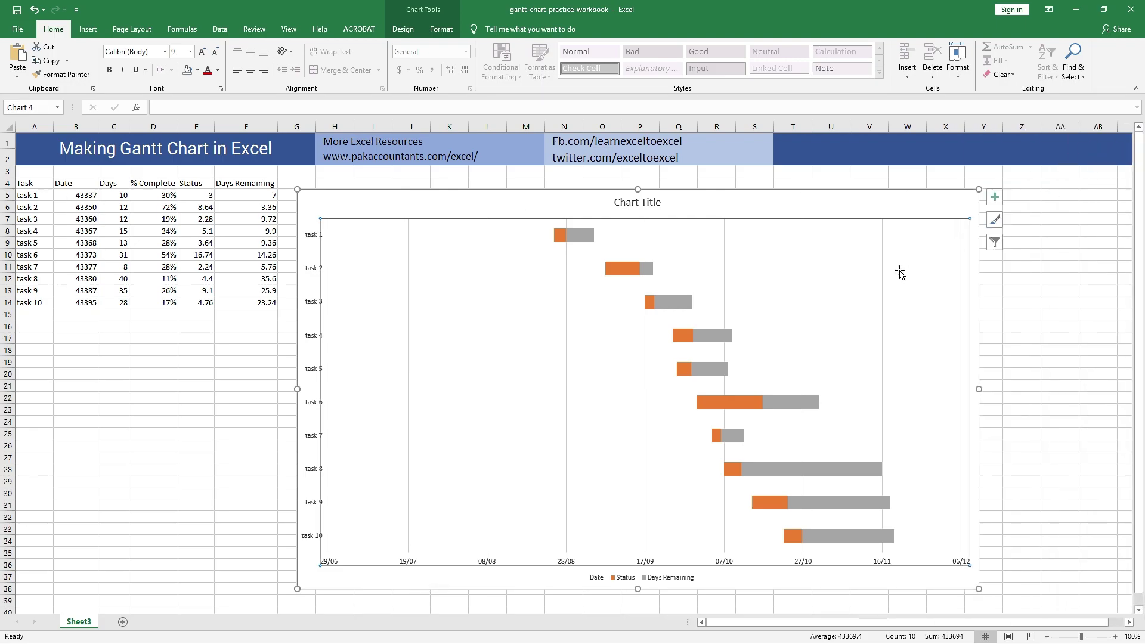
left_click(253, 467)
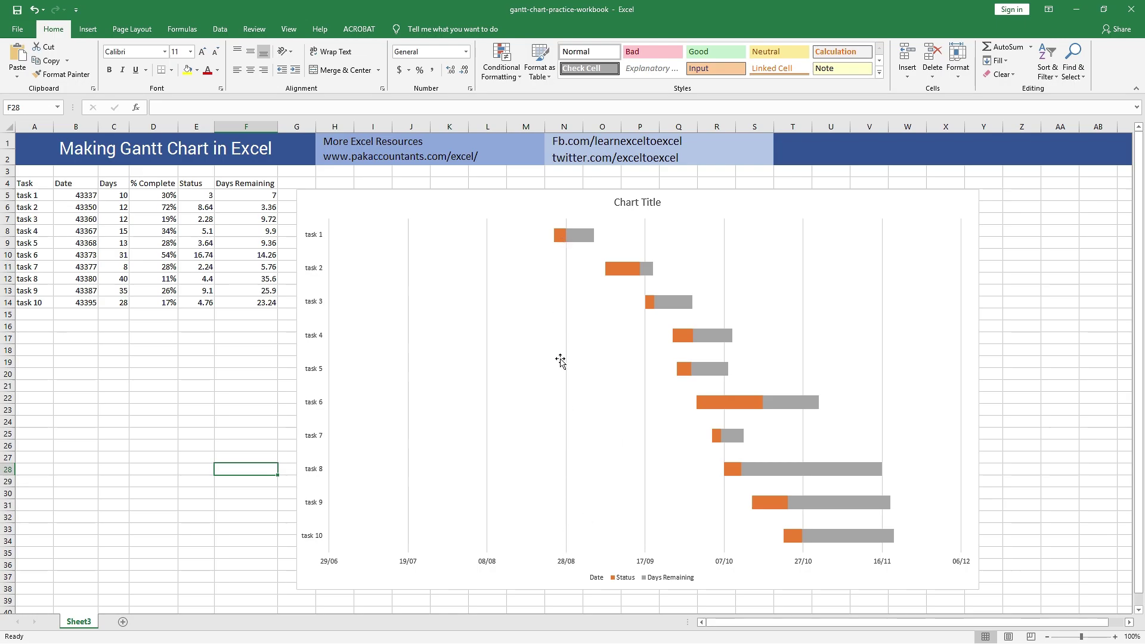
Step: Set the date axis minimum bound to 43330 so the timeline starts at 18/08
mouse_move(506, 476)
right_click(330, 561)
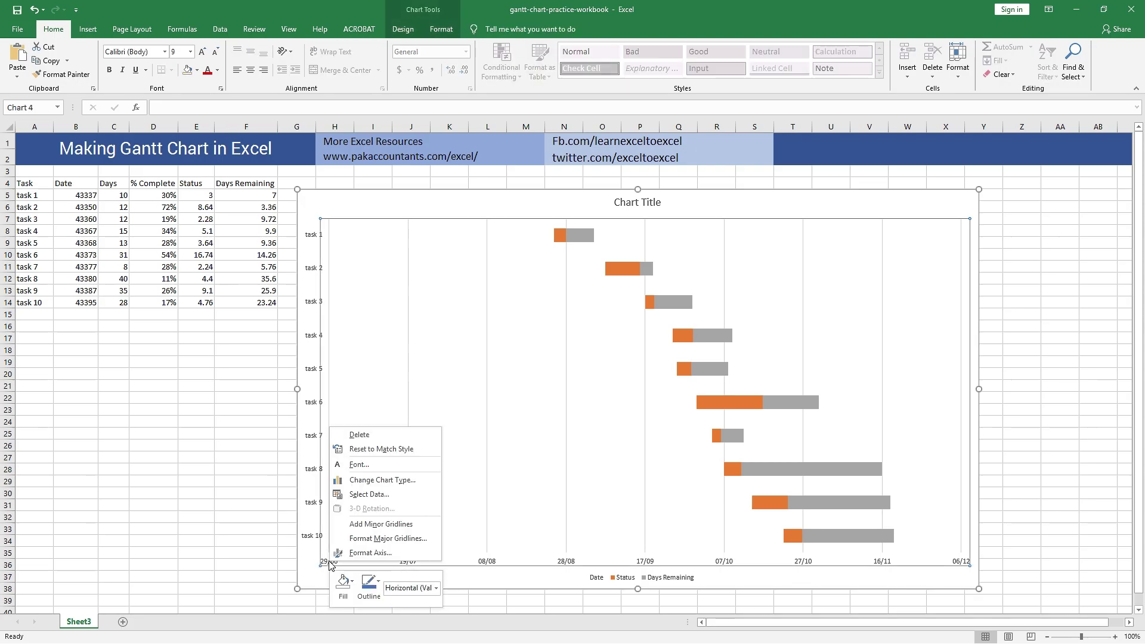
left_click(368, 553)
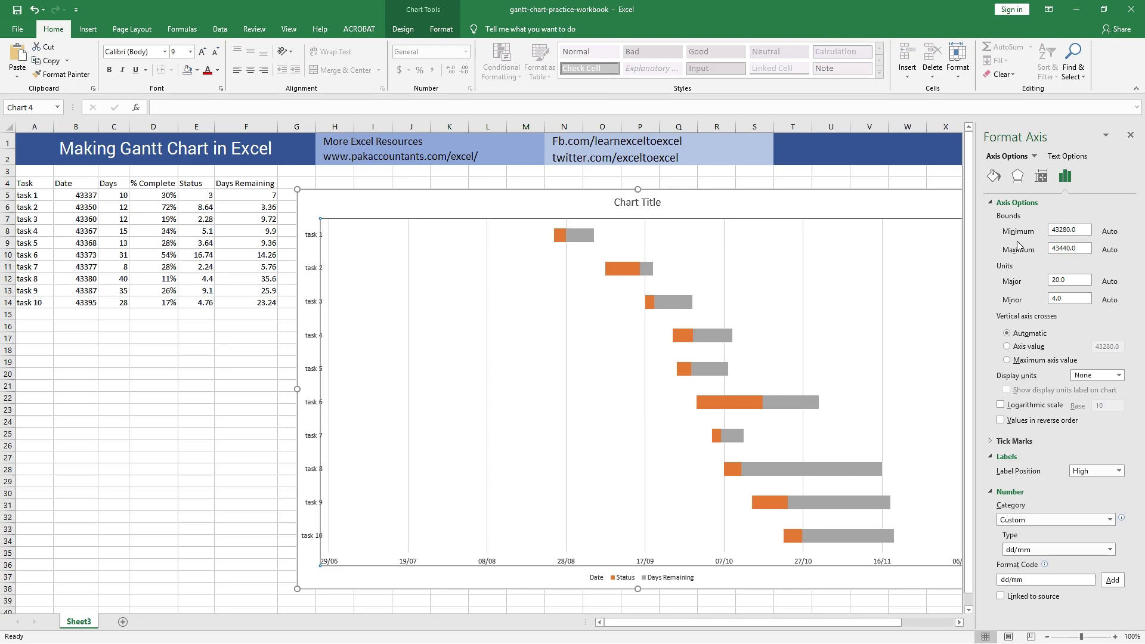
double_click(1068, 230)
type("43330")
key("Return")
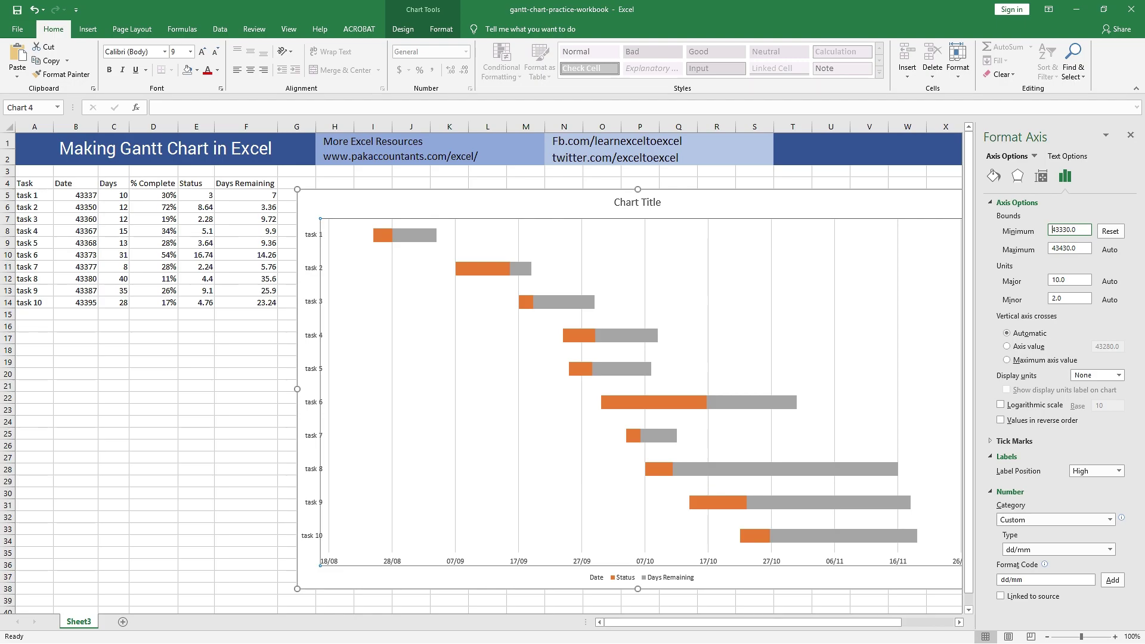
left_click(1130, 136)
Step: Delete the chart title and the legend
left_click(626, 205)
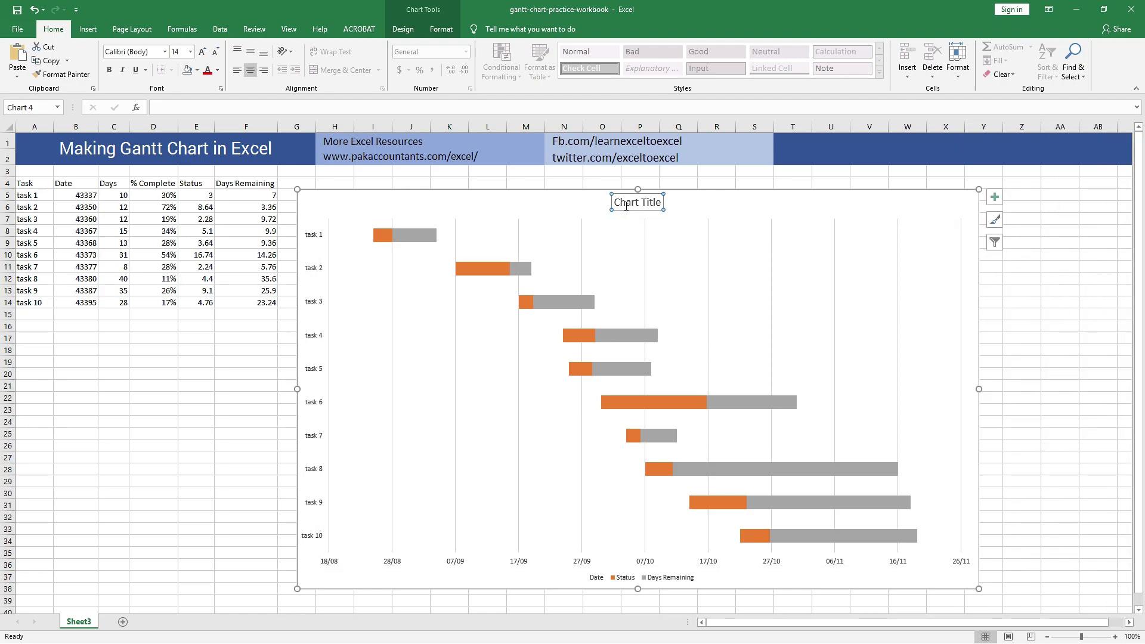
key("Delete")
left_click(635, 583)
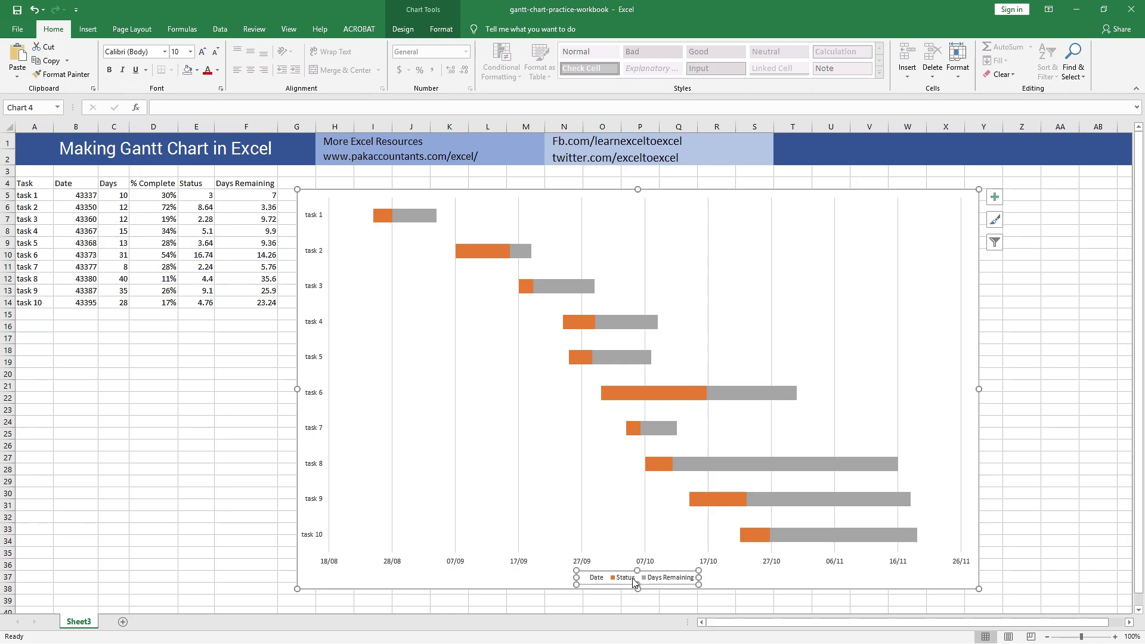
key("Delete")
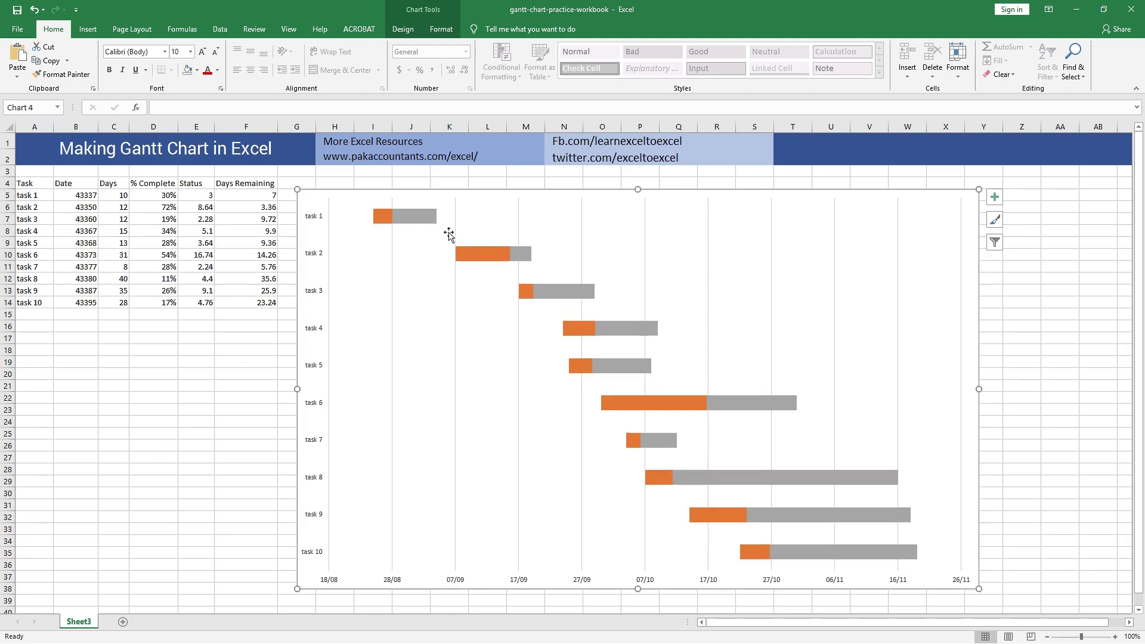
Step: Select the orange Status series bars
mouse_move(464, 325)
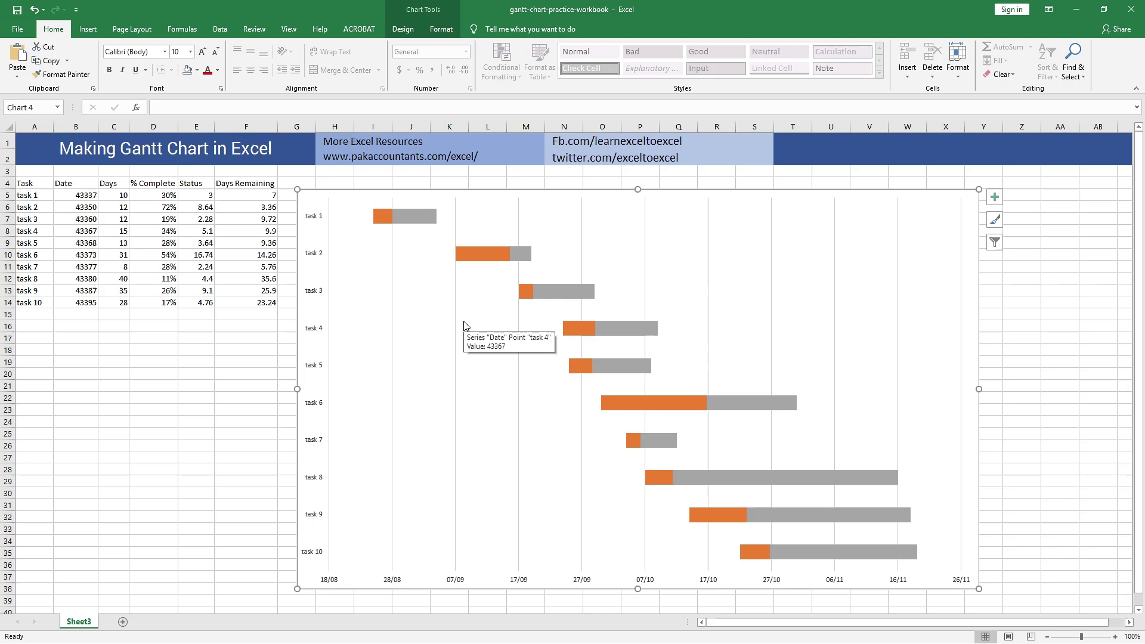
mouse_move(437, 280)
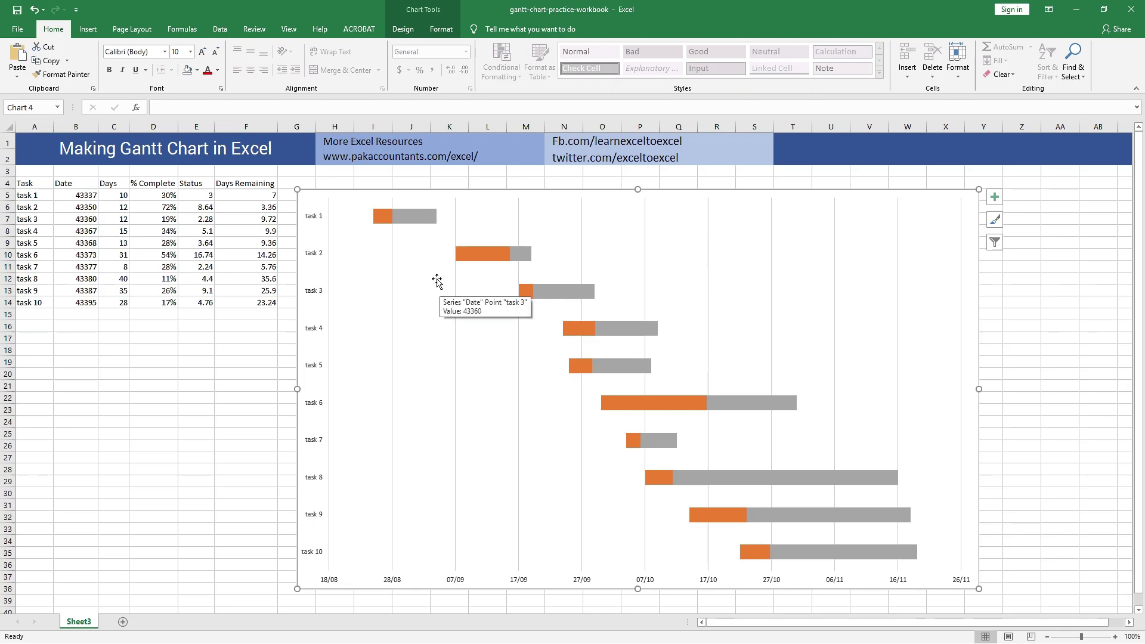
left_click(381, 219)
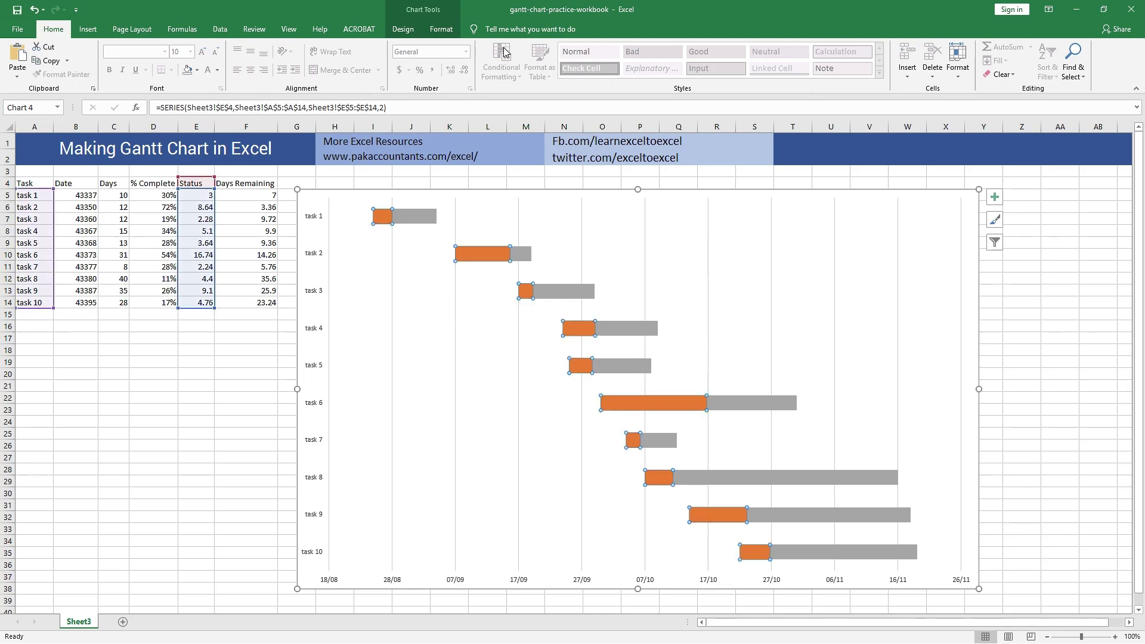
Step: Fill the Status bars light green
left_click(448, 31)
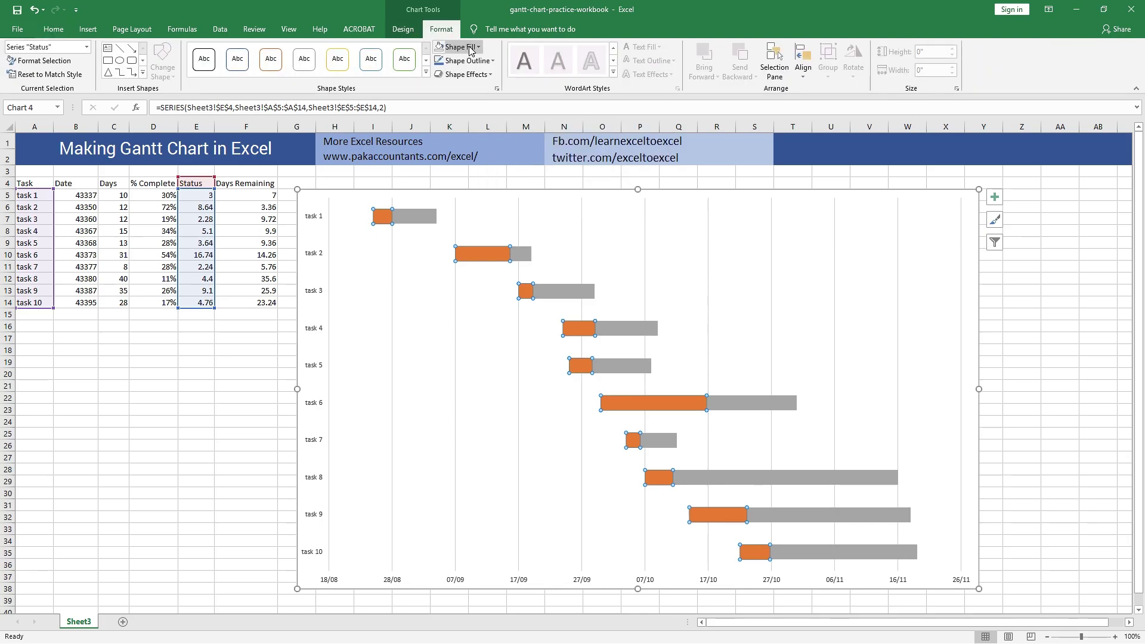
left_click(467, 48)
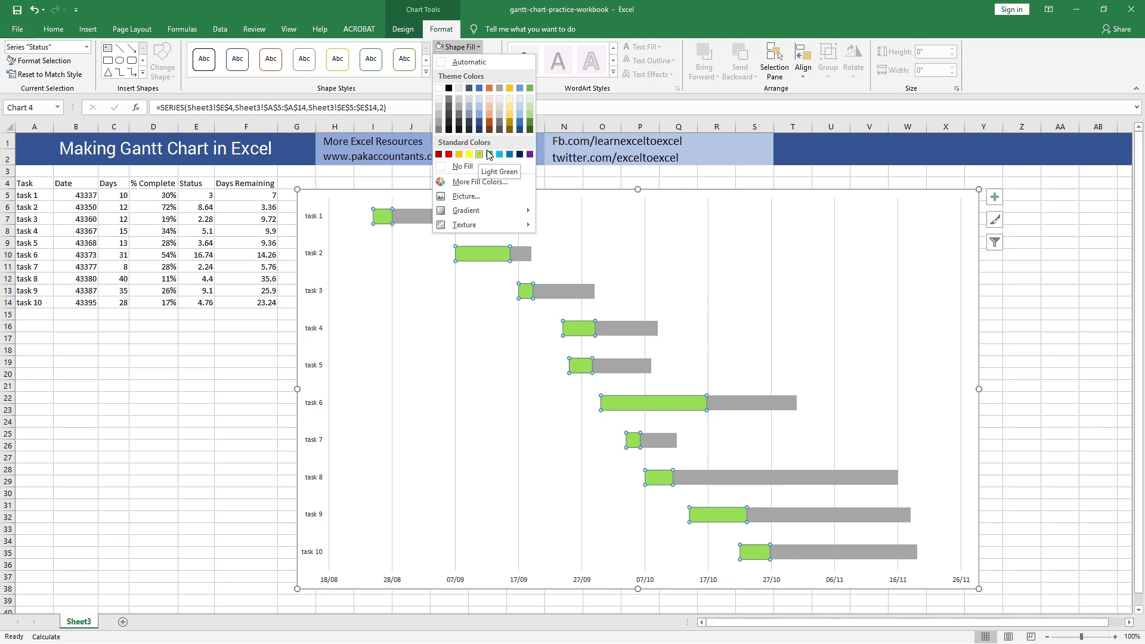
left_click(531, 113)
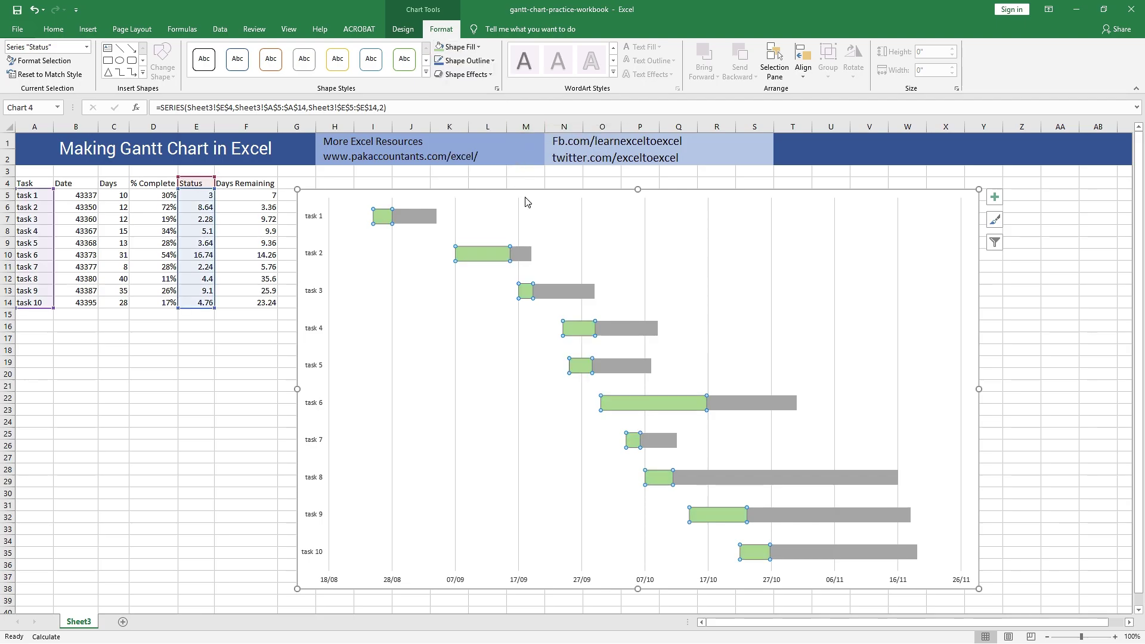
Step: Fill the Days Remaining bars pale yellow
left_click(434, 216)
left_click(478, 48)
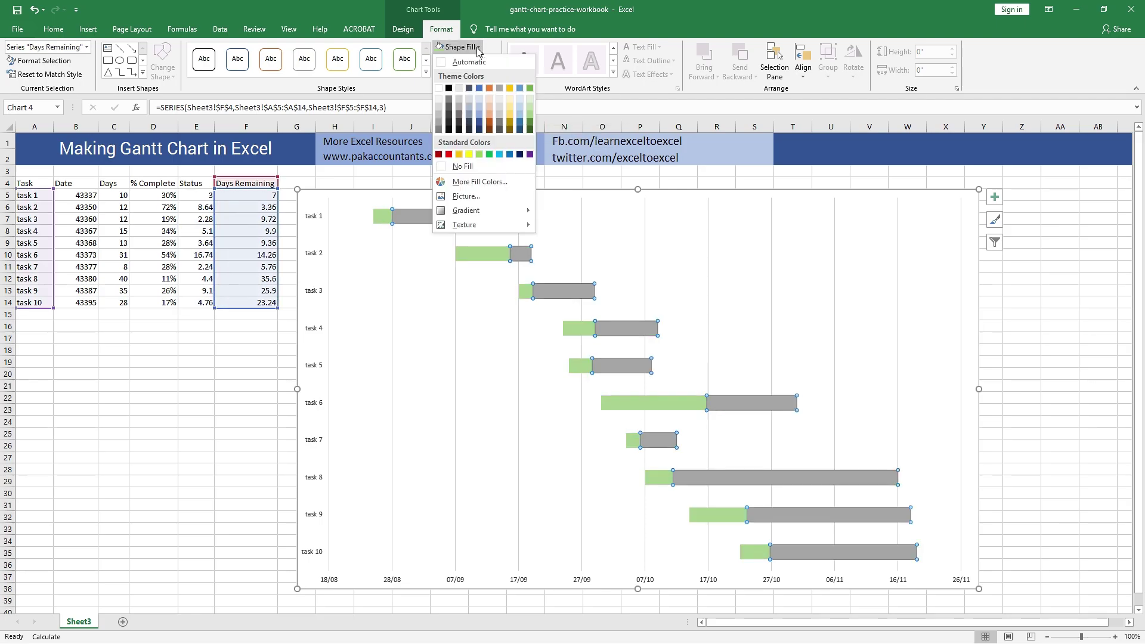
left_click(511, 110)
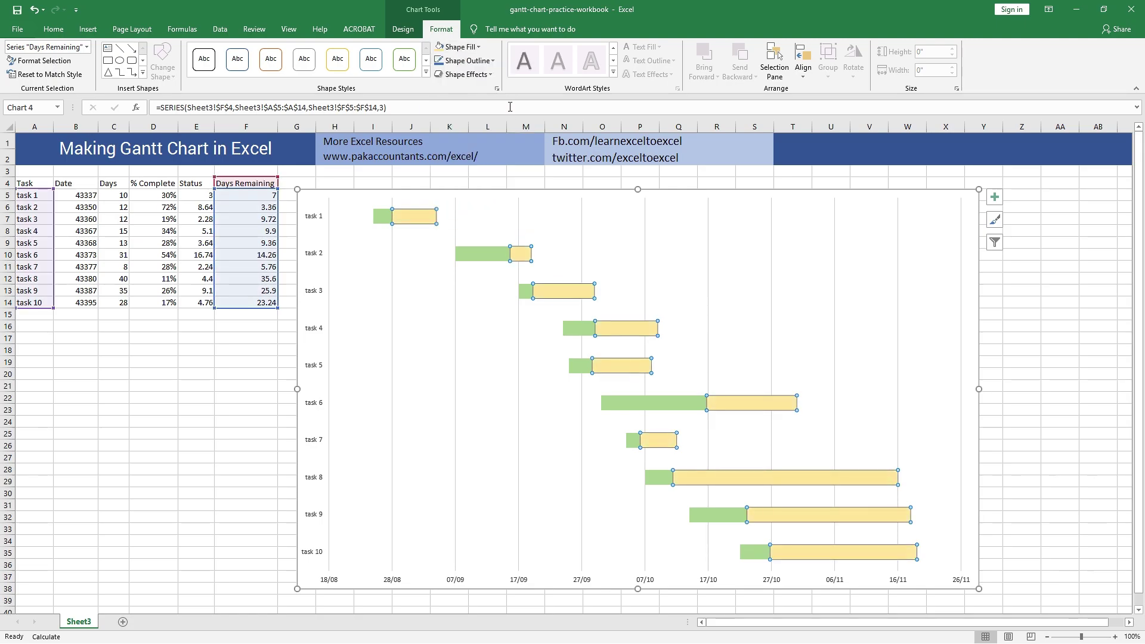
left_click(248, 425)
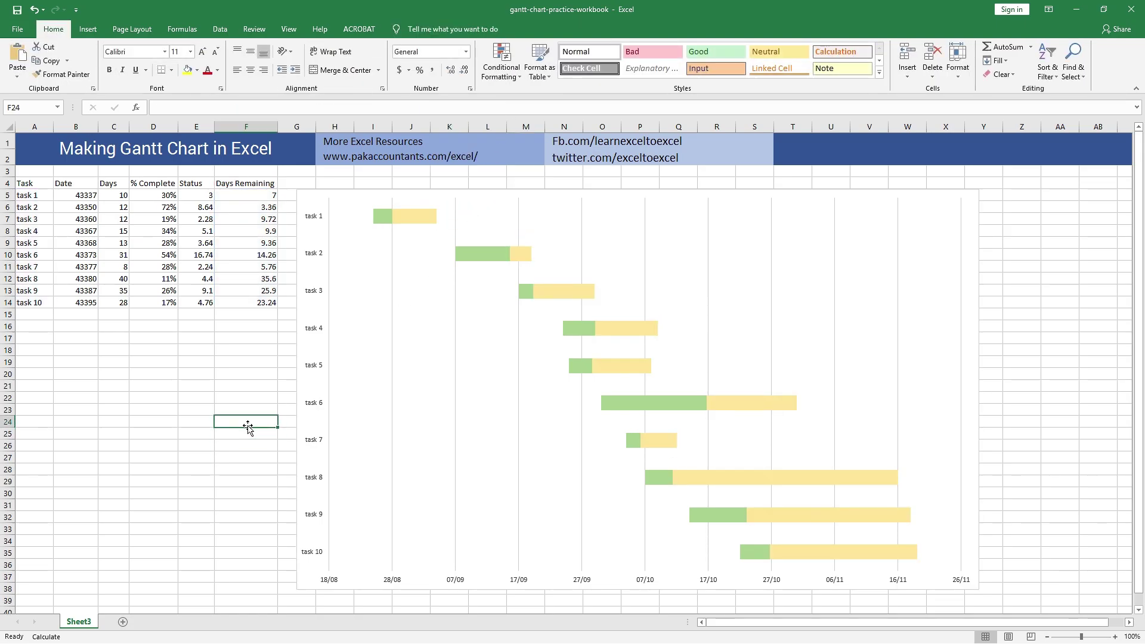
mouse_move(388, 223)
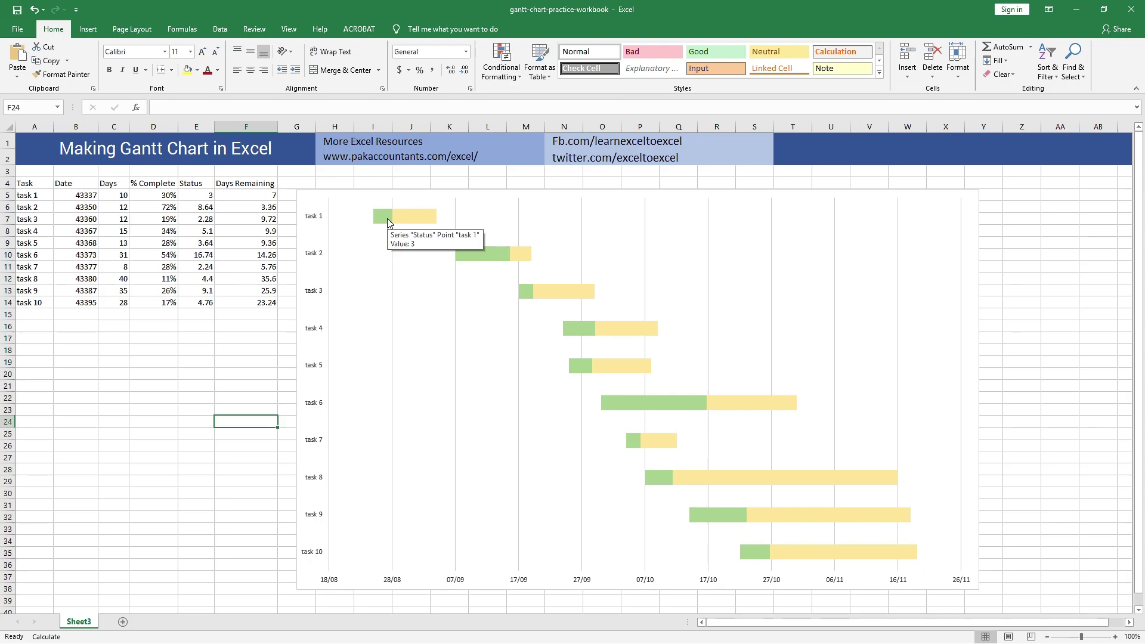
left_click(416, 223)
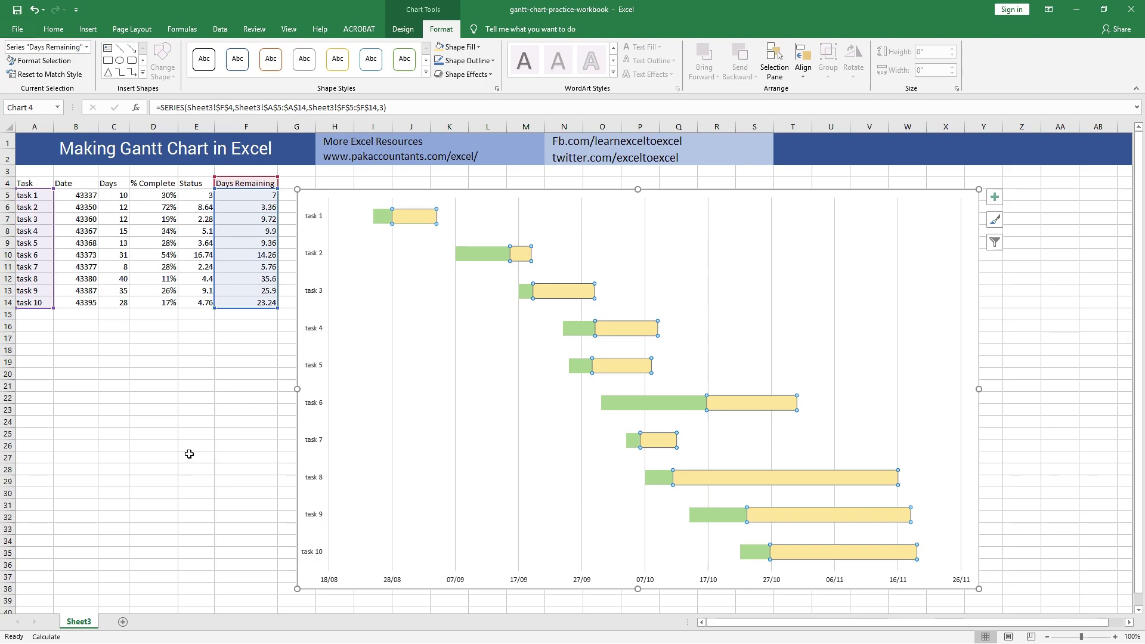
mouse_move(399, 412)
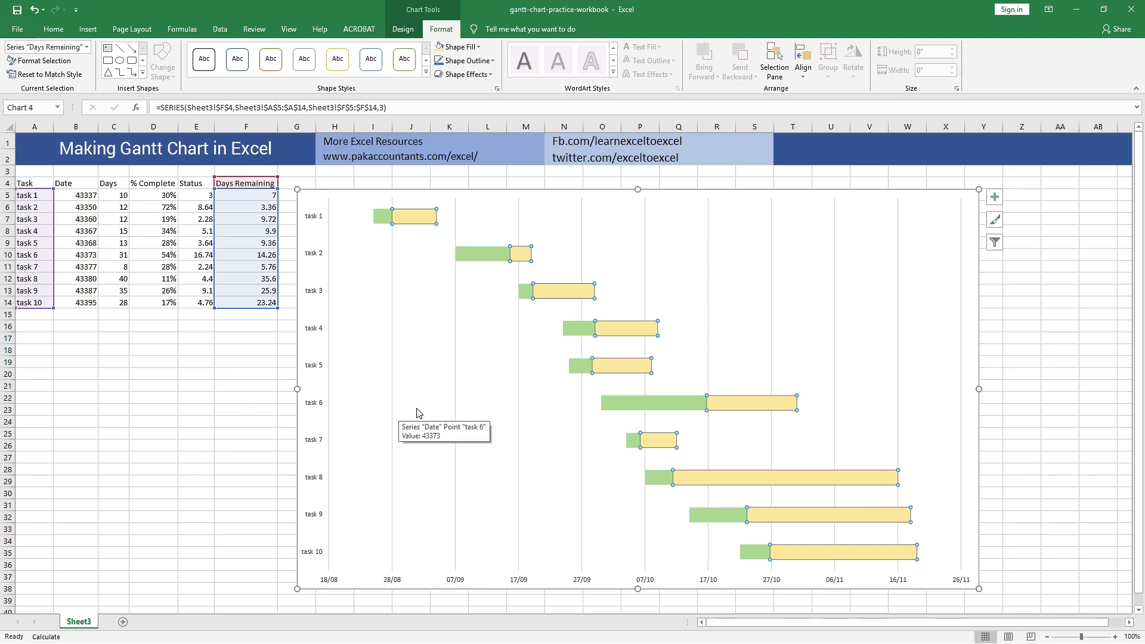
left_click(212, 457)
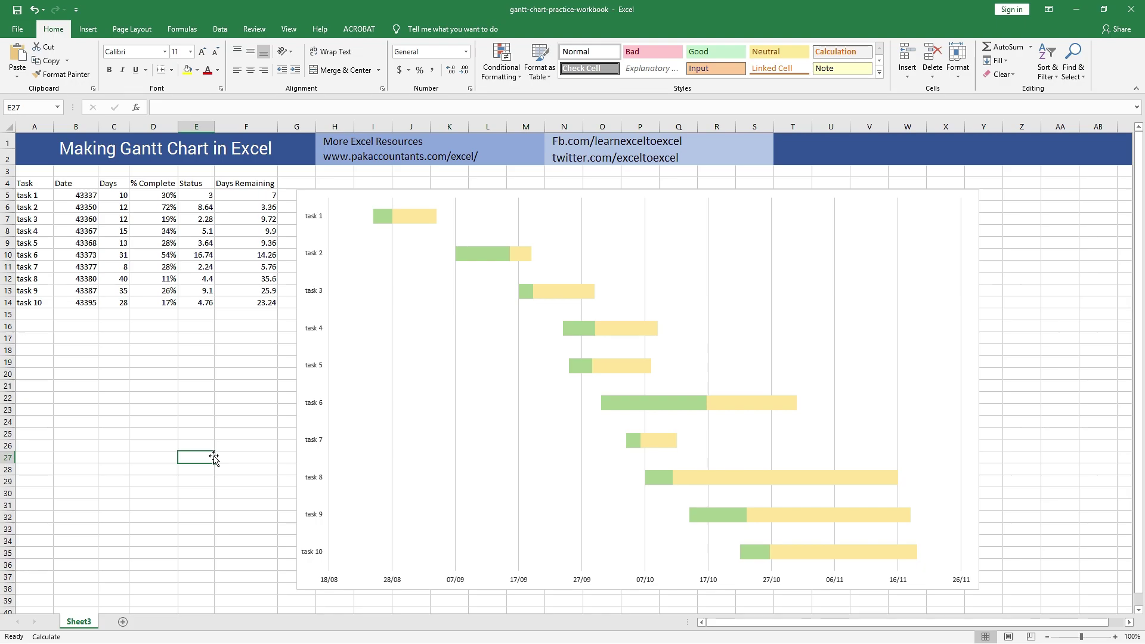